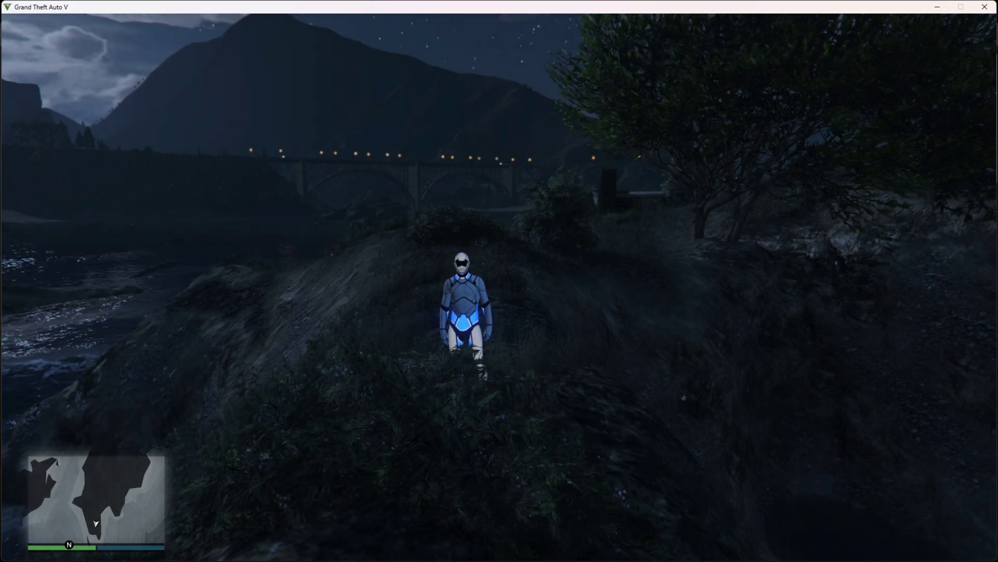
Step: Switch from Grand Theft Auto V to the Chrome Guest window's New Tab
key("alt+Tab")
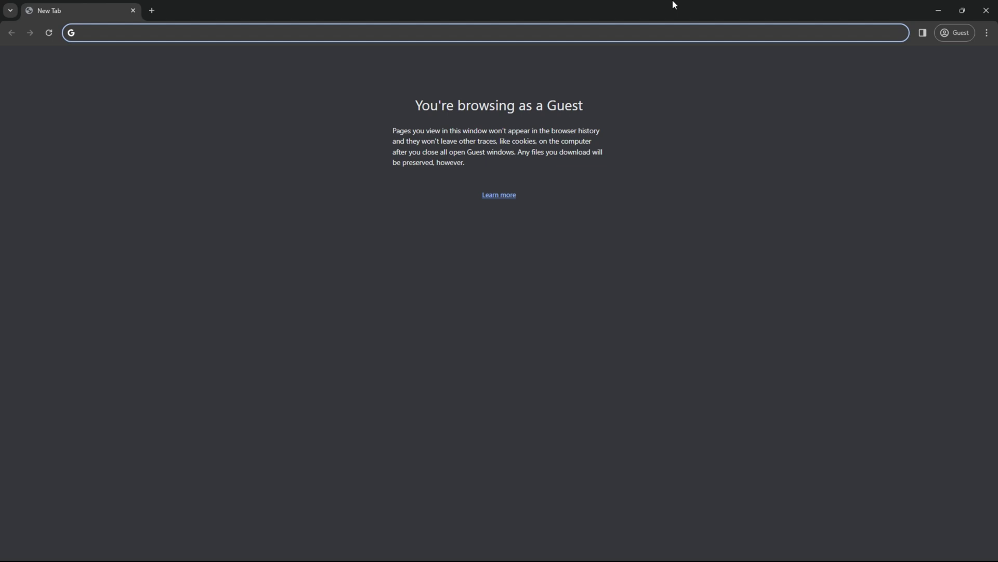
Step: Search for 'cheatengine' from Chrome's address bar
type("cheatengine")
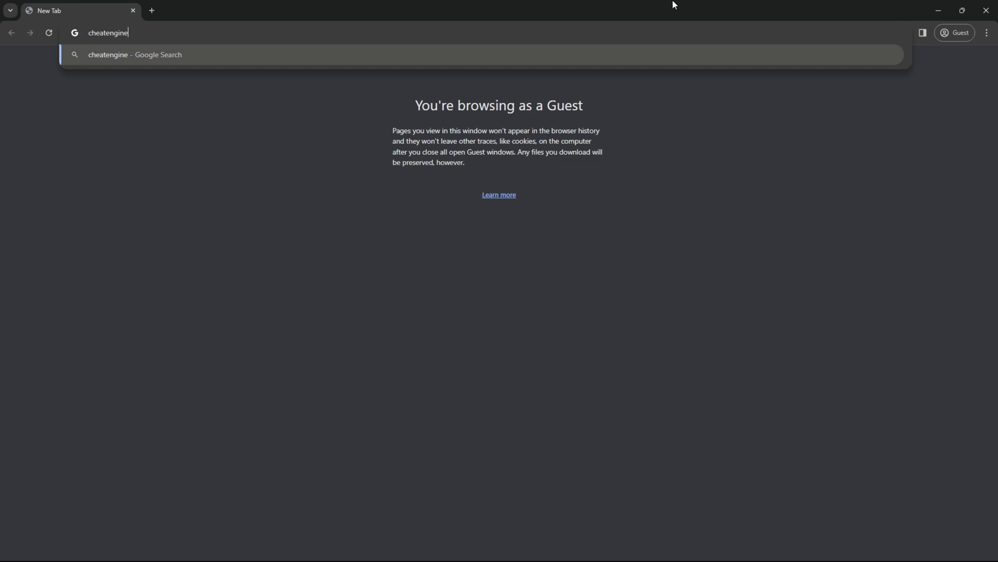
key("Return")
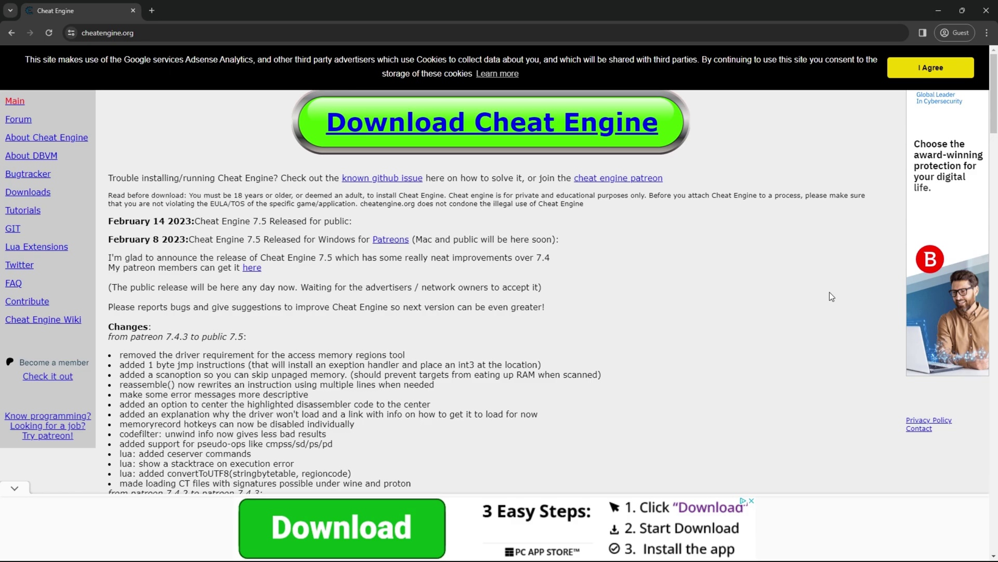
Step: Accept cookies, download the Cheat Engine 7.5 installer, and run CheatEngine75 (7).exe
left_click(908, 70)
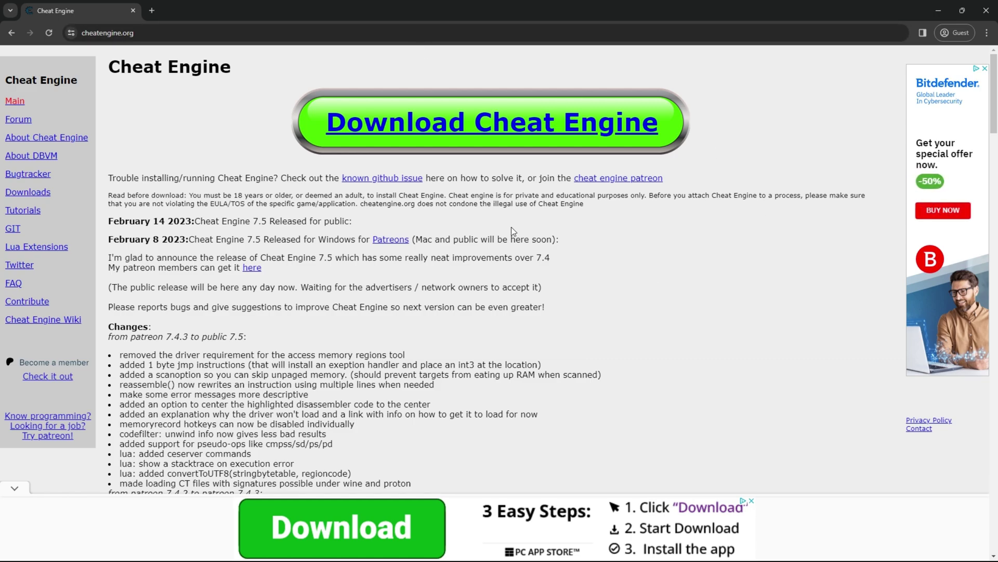
left_click(522, 117)
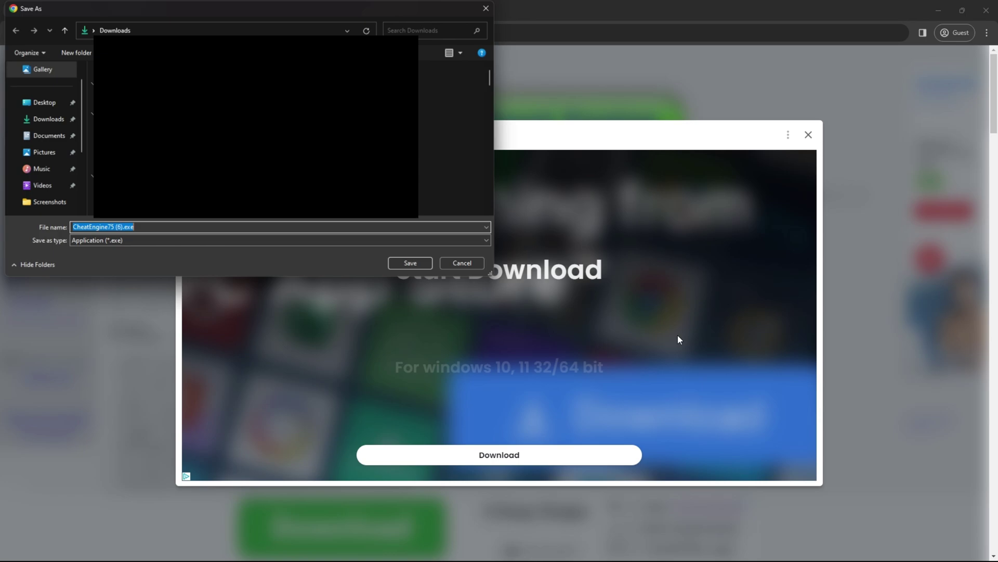
left_click(399, 267)
left_click(813, 140)
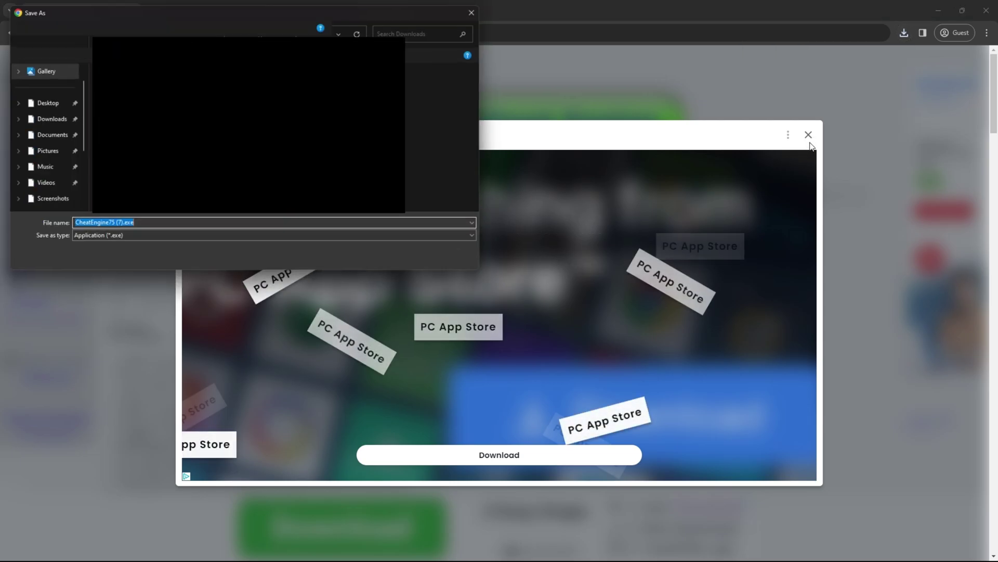
left_click(416, 269)
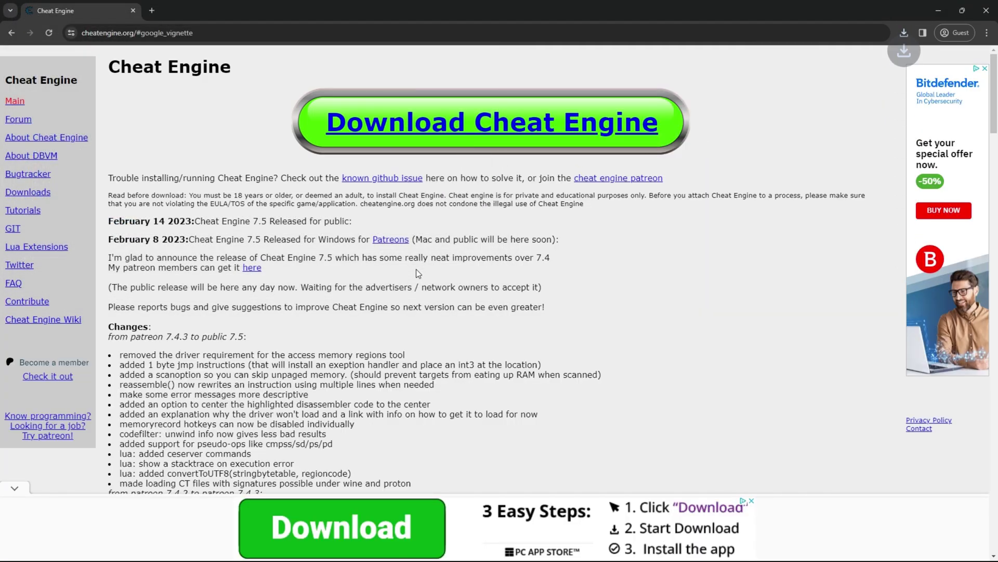
left_click(903, 34)
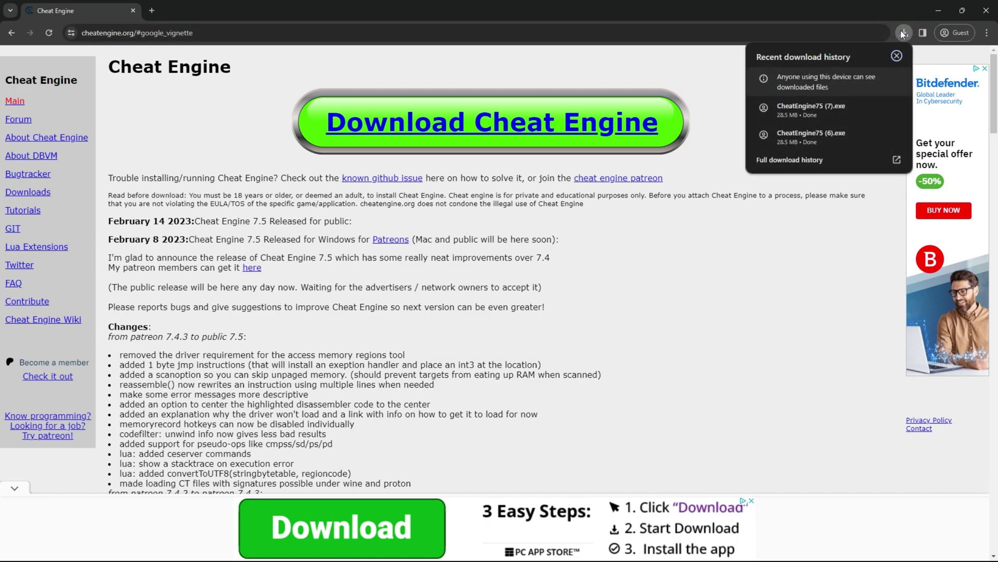
left_click(859, 106)
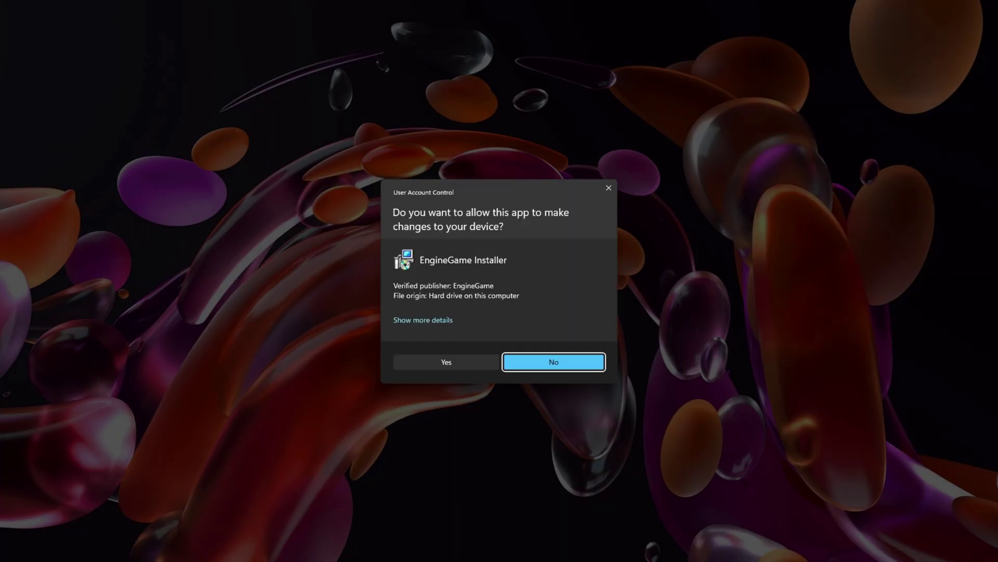
Step: Install Cheat Engine in English, skipping the bundled antivirus, and launch it
left_click(460, 362)
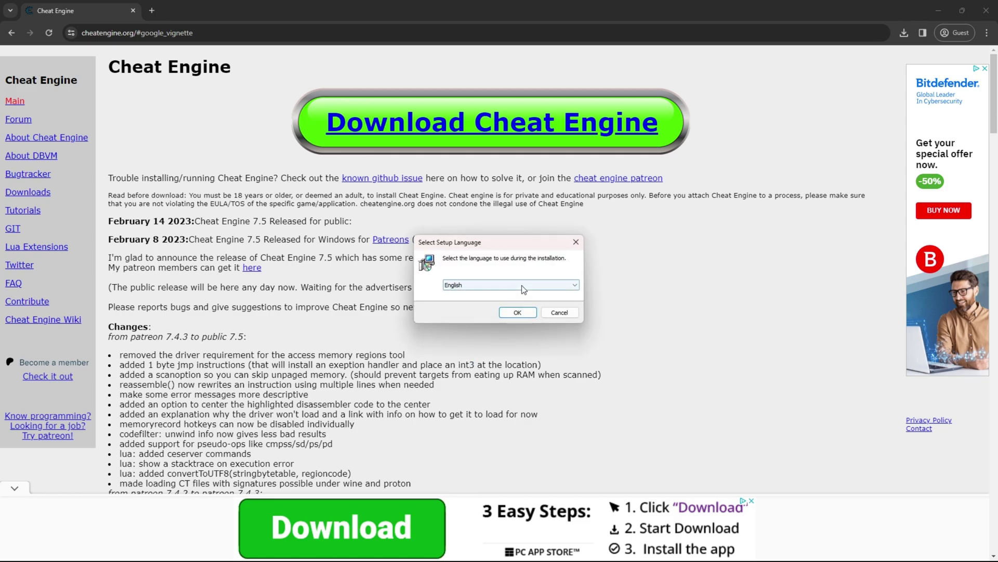
left_click(523, 287)
left_click(516, 314)
left_click(517, 314)
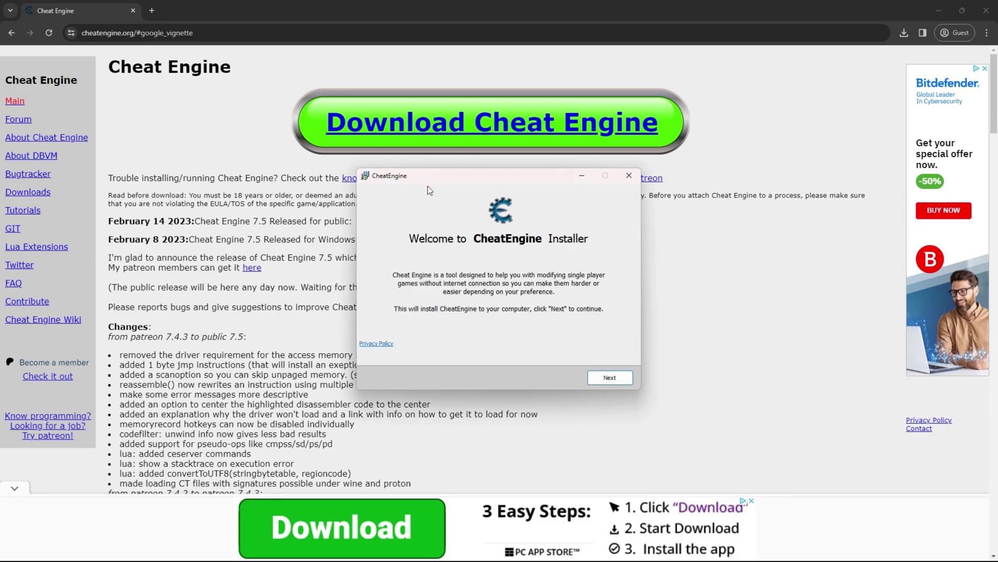
left_click(597, 378)
left_click(447, 377)
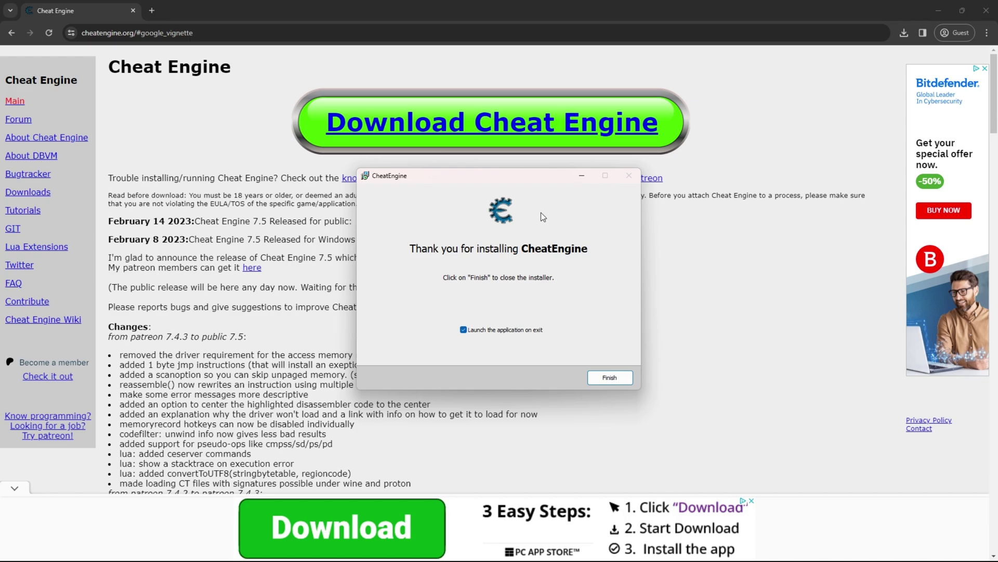
left_click(604, 379)
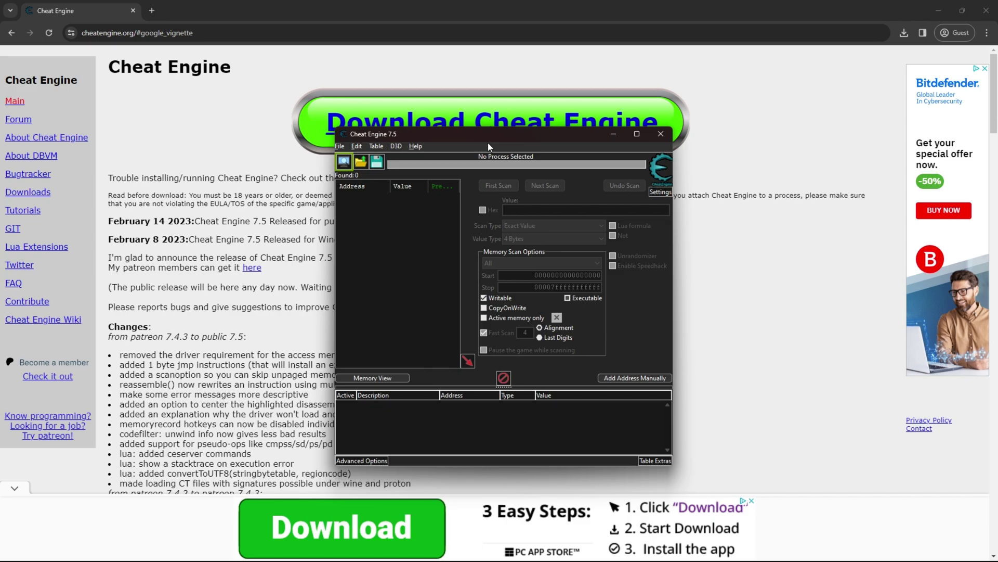
Step: Reposition the Cheat Engine window, close Chrome, and return to the game
mouse_move(488, 141)
left_mouse_down()
mouse_move(571, 26)
mouse_move(481, 239)
mouse_move(341, 135)
mouse_move(427, 119)
left_mouse_up()
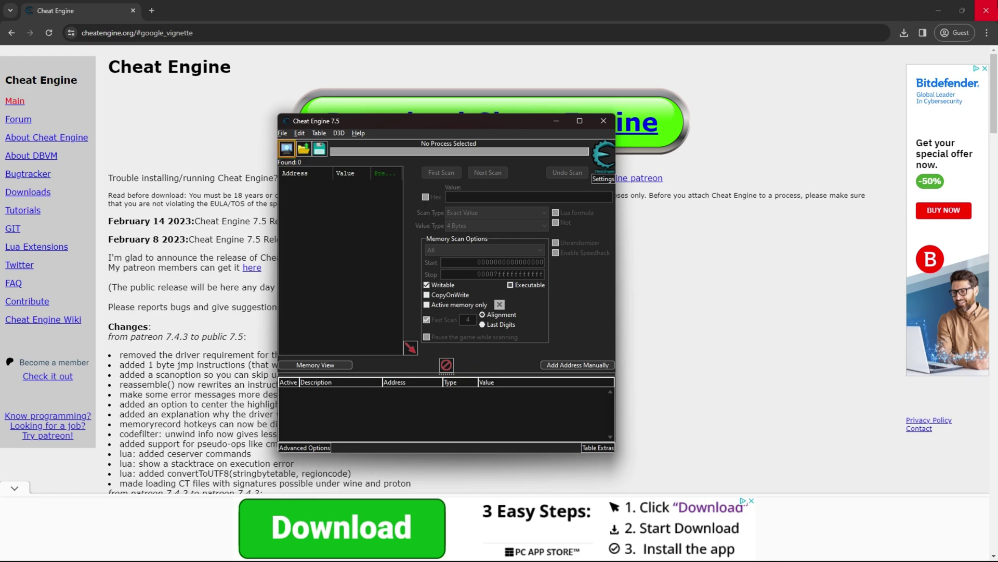
left_click(991, 6)
left_click(740, 208)
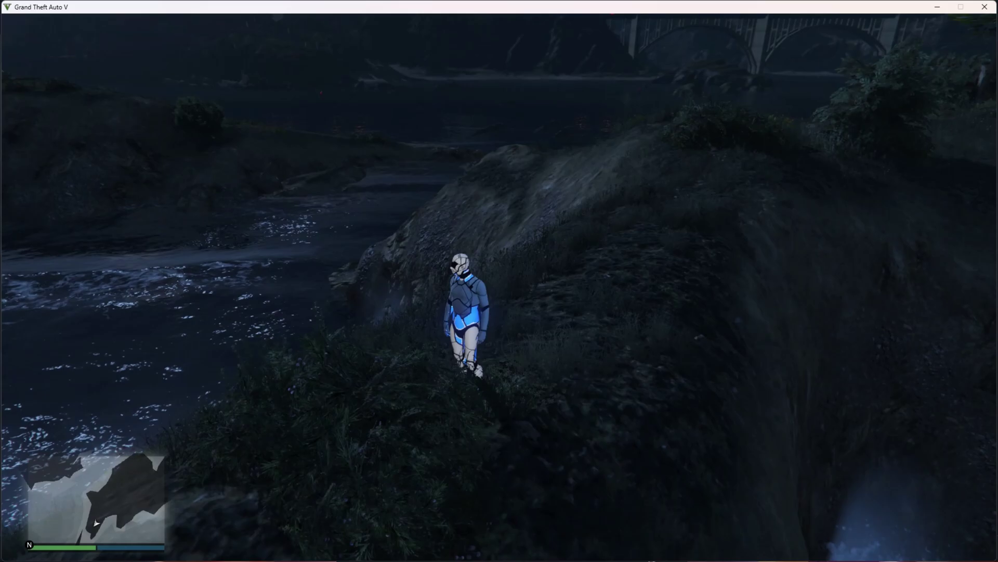
Step: Open the Internet browser on the in-game phone
key("super")
left_click(555, 408)
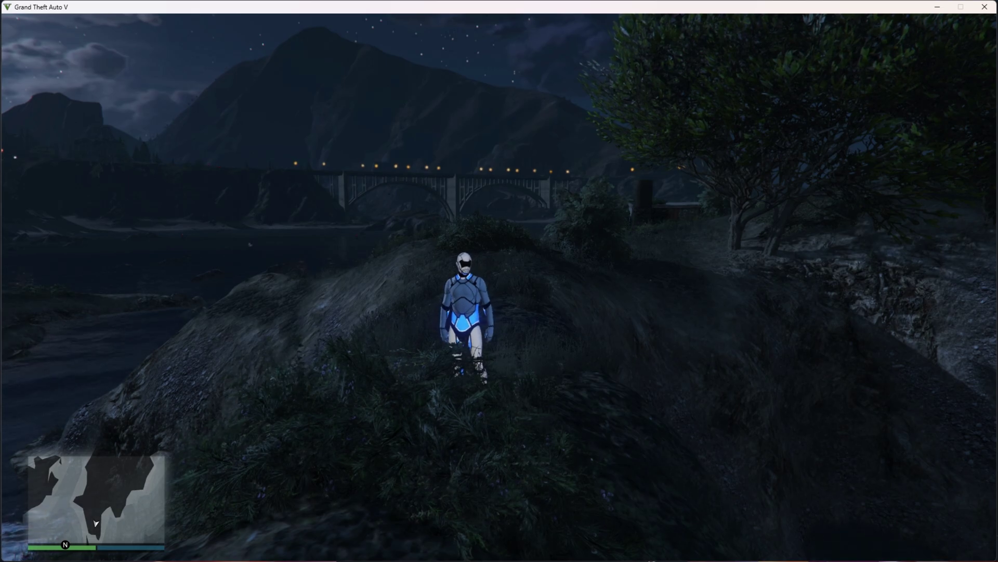
key("Up")
key("Down")
key("Left")
key("Right")
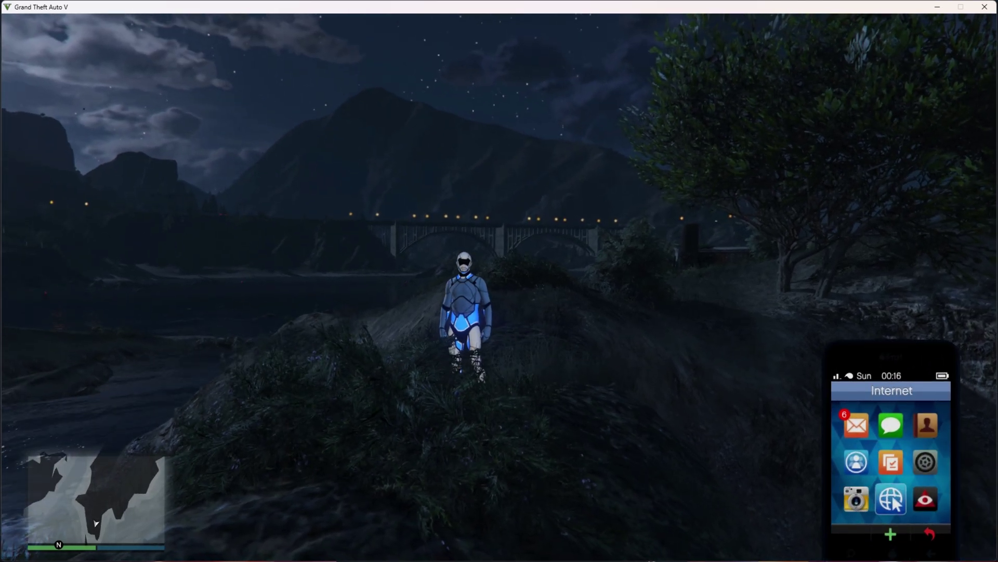
key("Return")
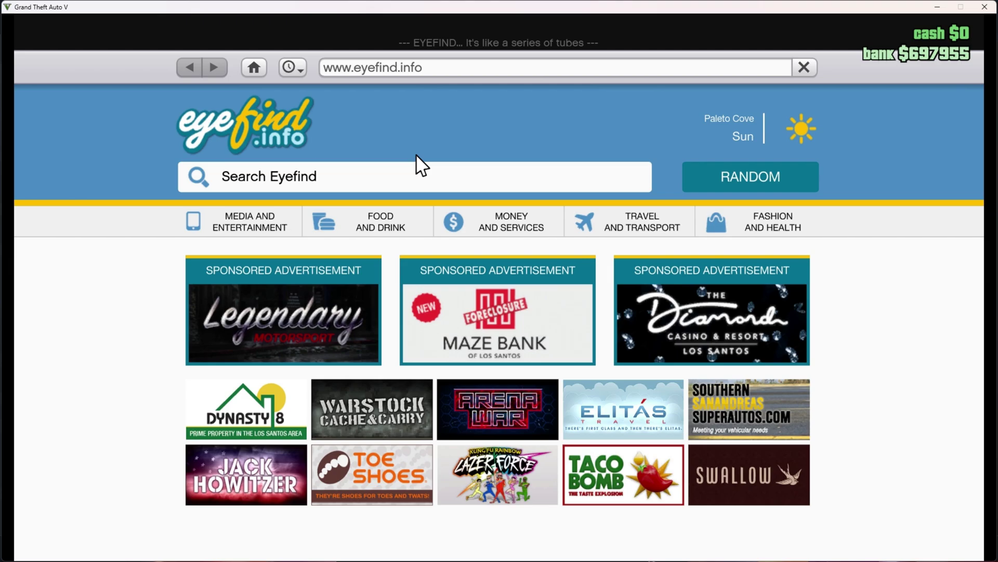
Step: Buy a black Hijak Khamelion for $100,000 from Legendary Motorsport's 2 DOOR listings
left_click(192, 341)
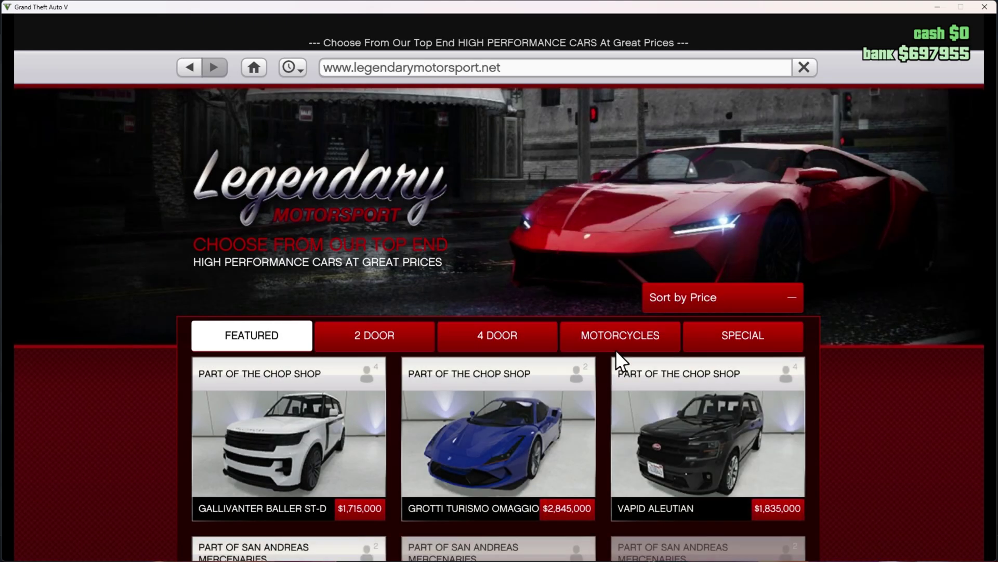
scroll(414, 319, "down", 3)
left_click(369, 273)
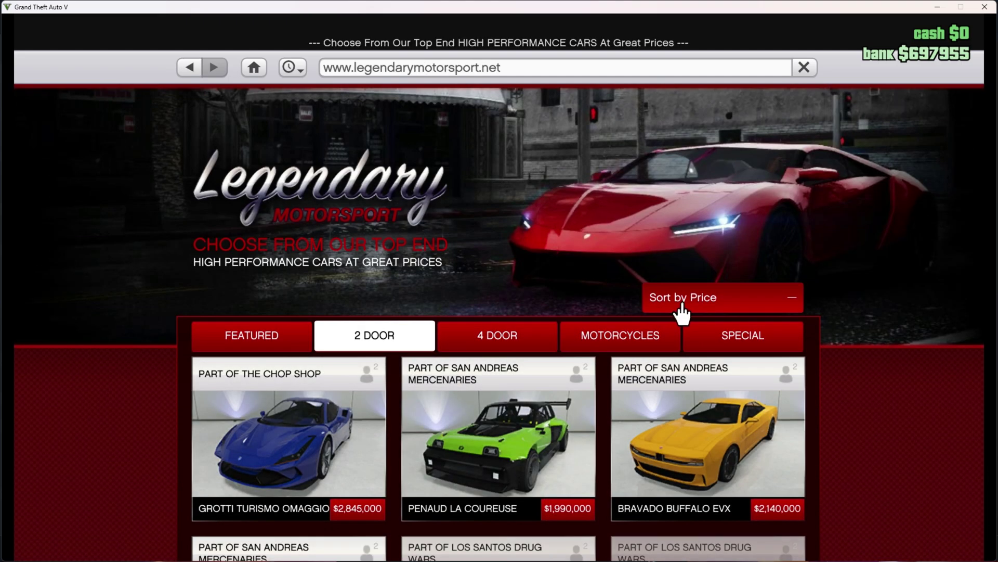
left_click(676, 306)
scroll(676, 291, "down", 10)
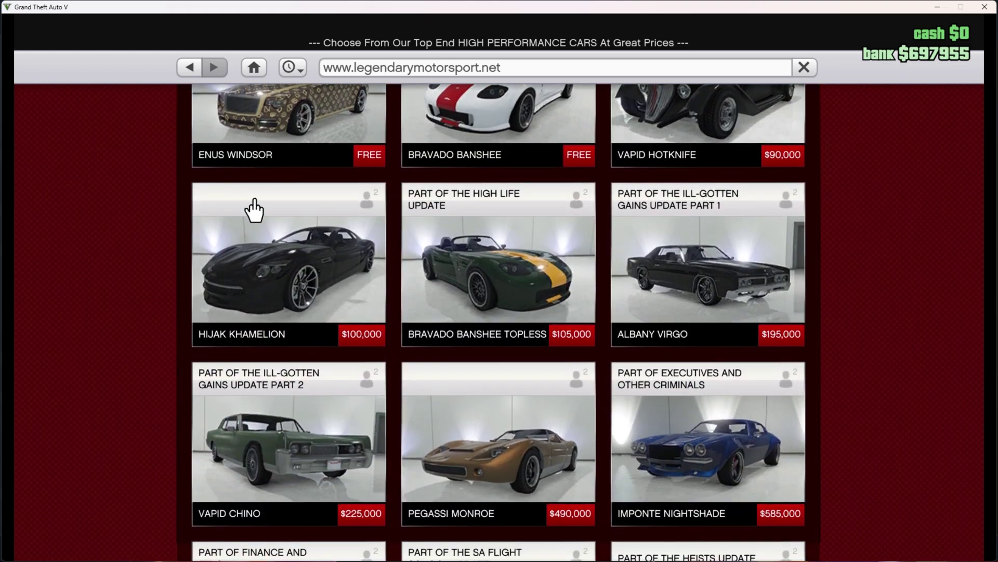
left_click(359, 335)
left_click(325, 382)
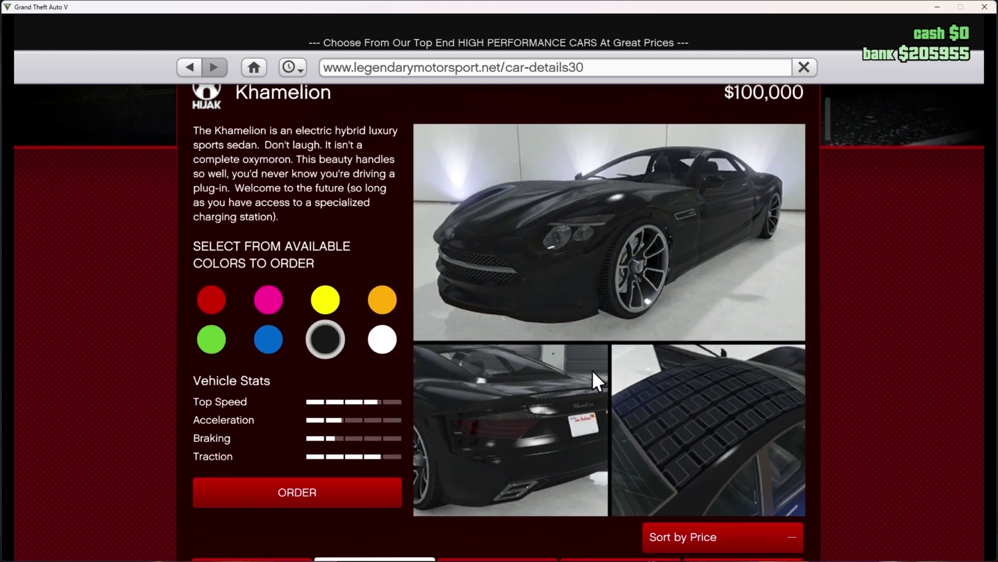
left_click(263, 498)
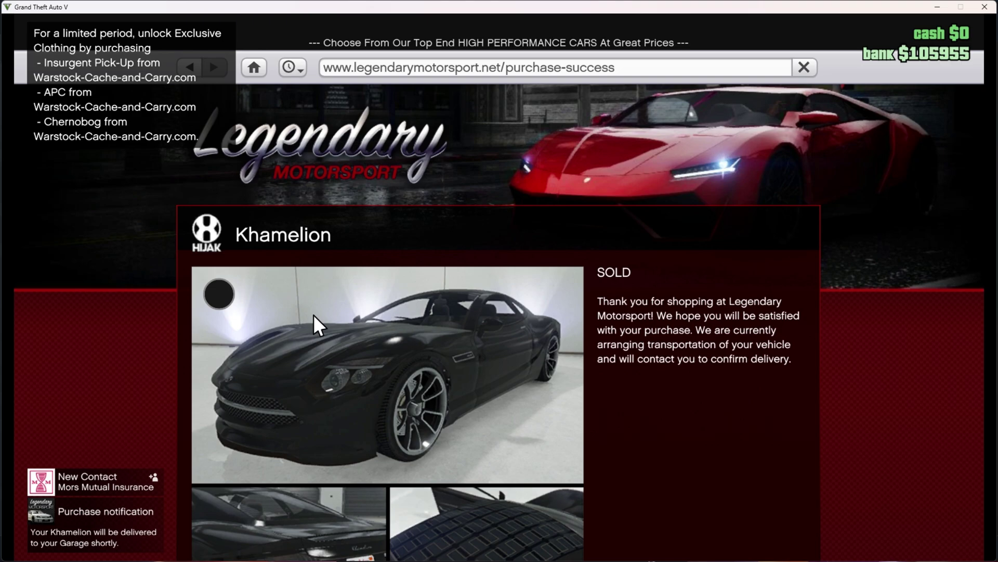
key("BackSpace")
key("BackSpace")
key("BackSpace")
key("BackSpace")
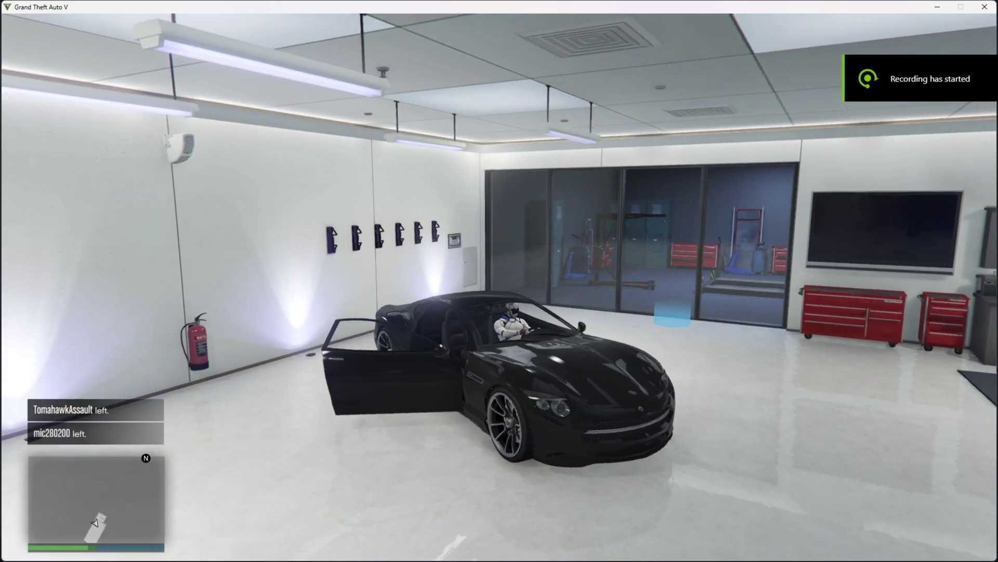
Step: Drive the Khamelion out of the garage and set a map waypoint to Los Santos Customs
key("w")
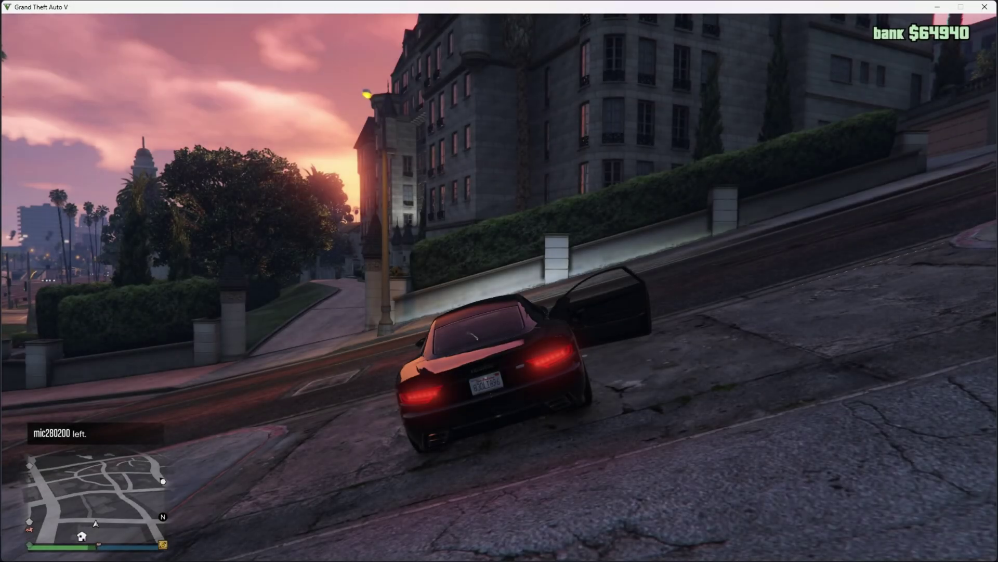
key("Escape")
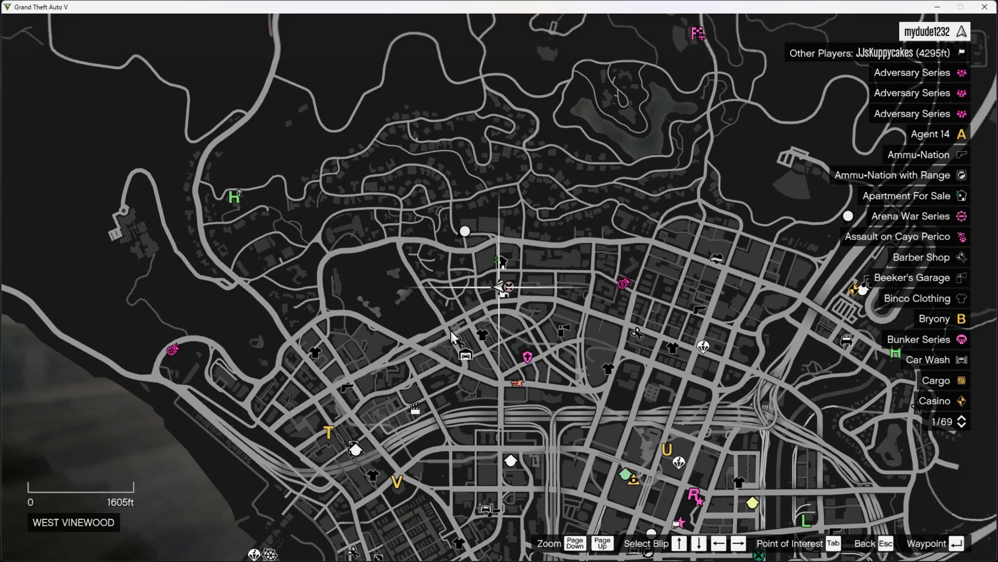
left_click(566, 333)
key("Escape")
key("Escape")
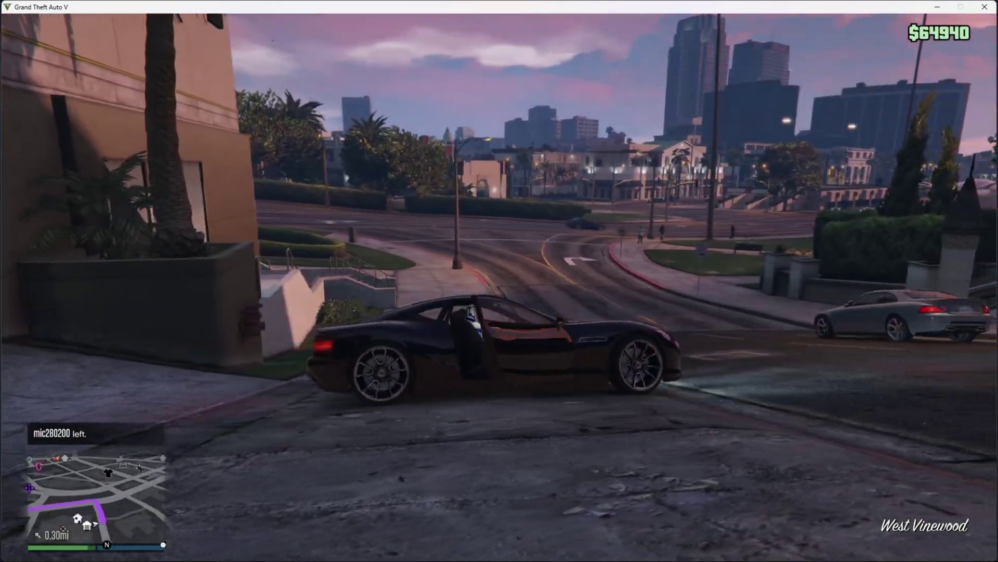
Step: Drive via Boulevard Del Perro and Hawick Ave to Los Santos Customs
key("w")
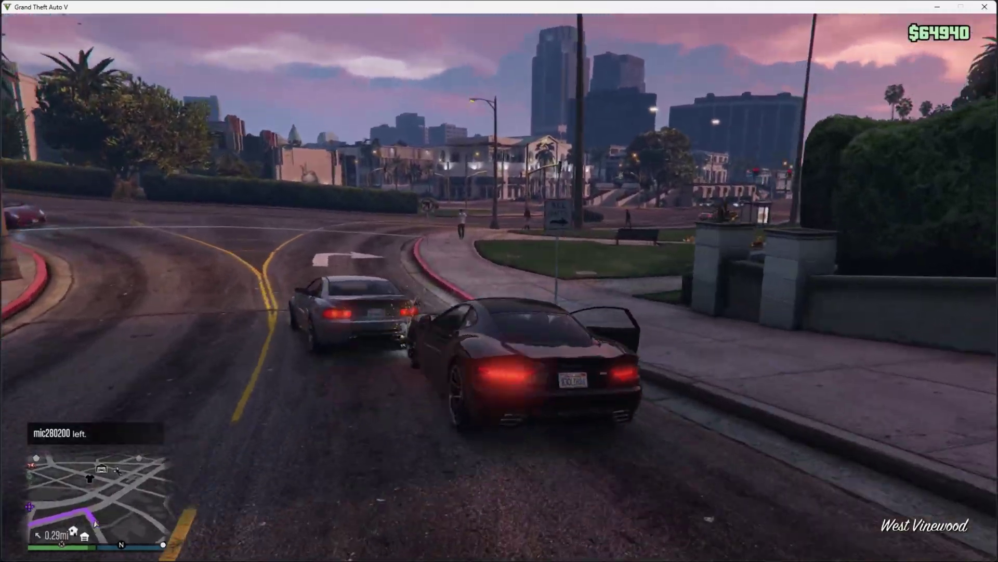
key("a")
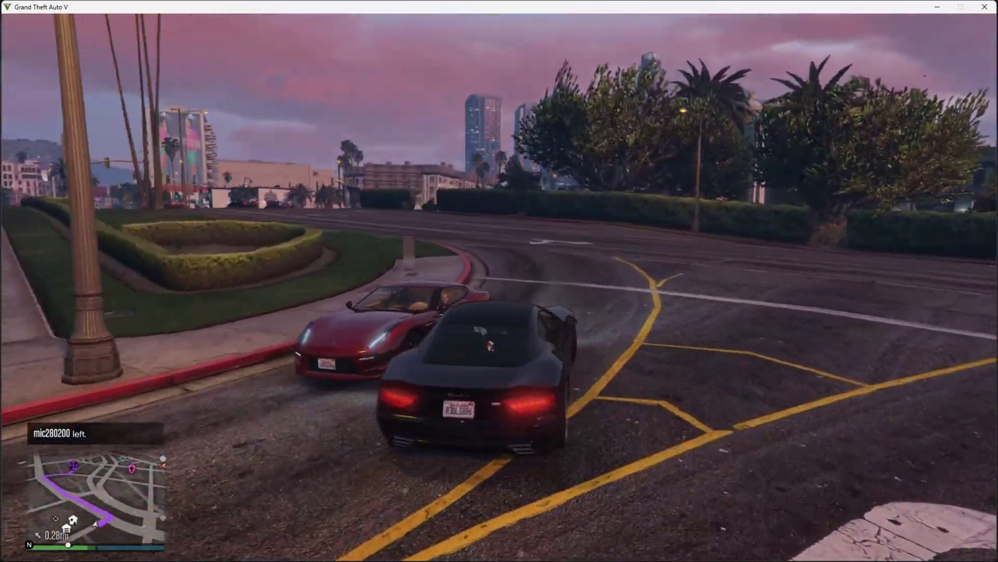
key("a")
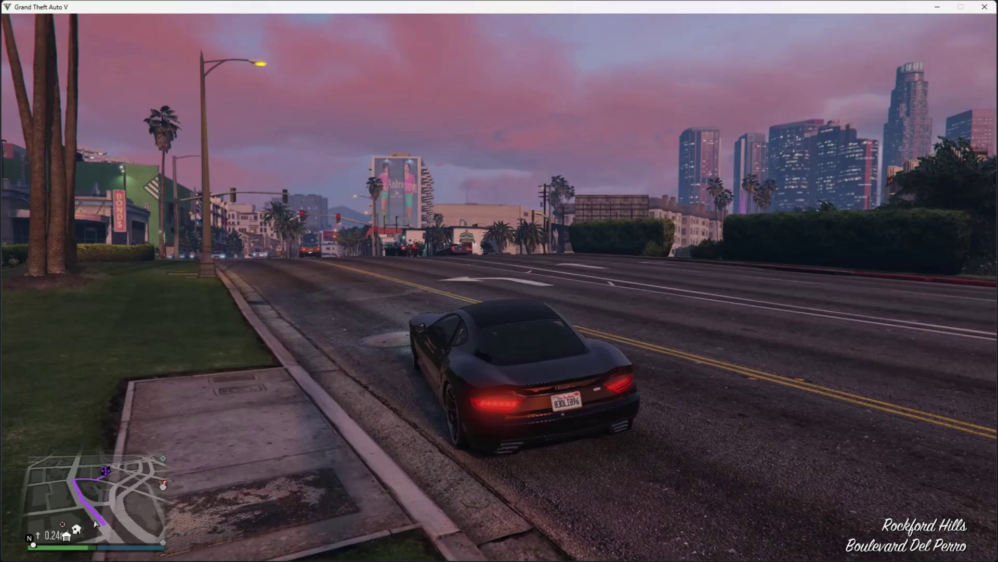
key("w")
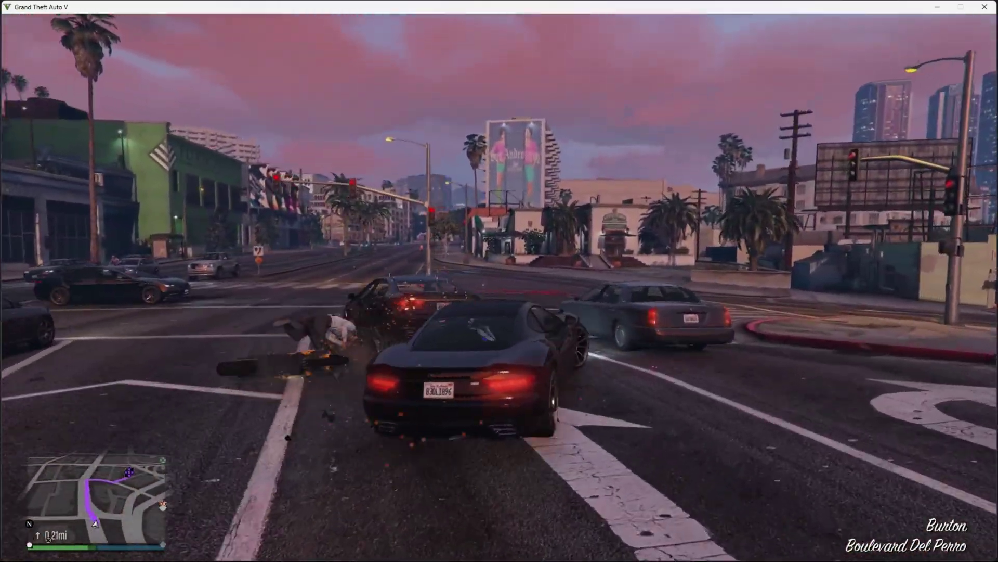
key("w")
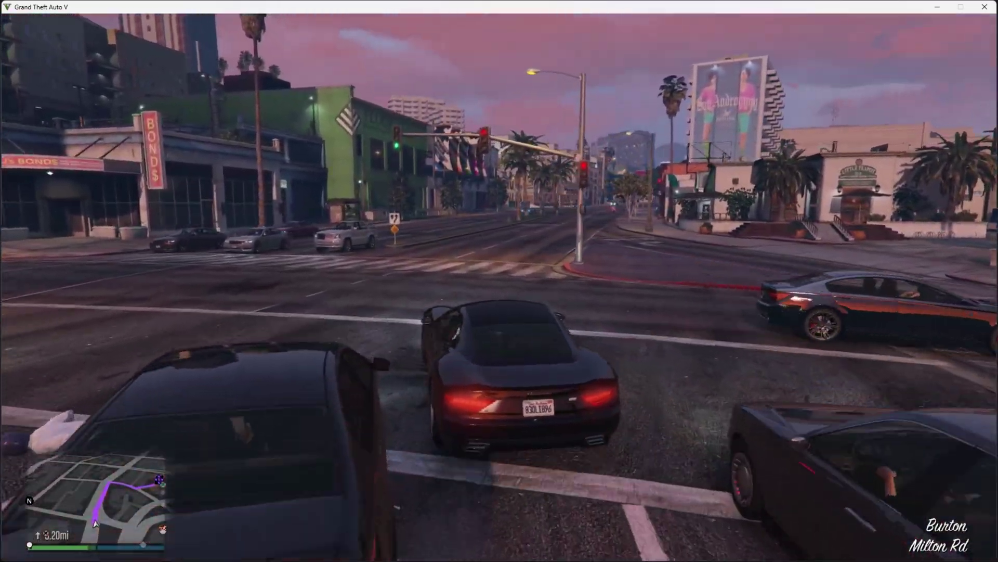
key("d")
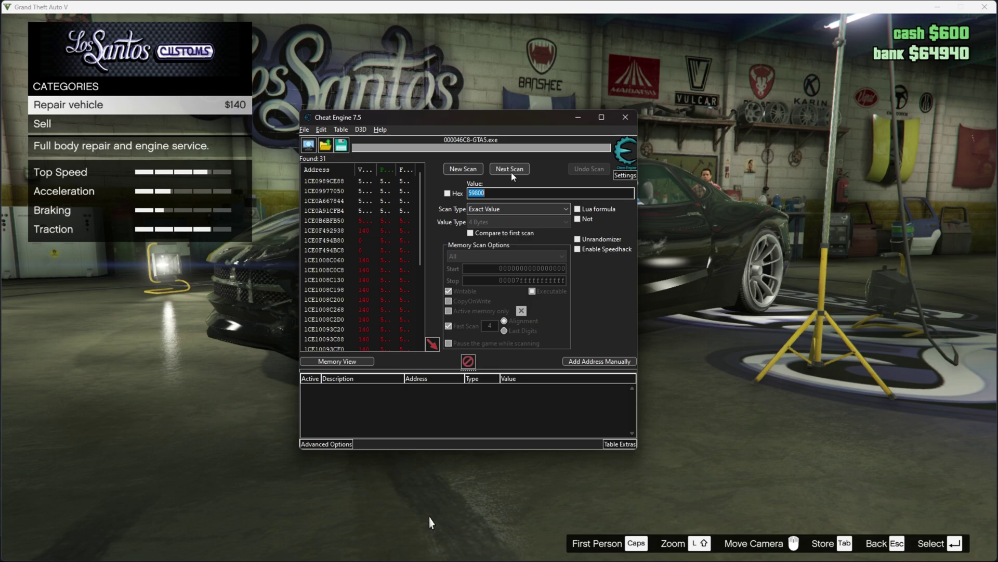
Step: Start a new Cheat Engine scan, check the Khamelion's $29930 sell price, and return to Cheat Engine
left_click(481, 170)
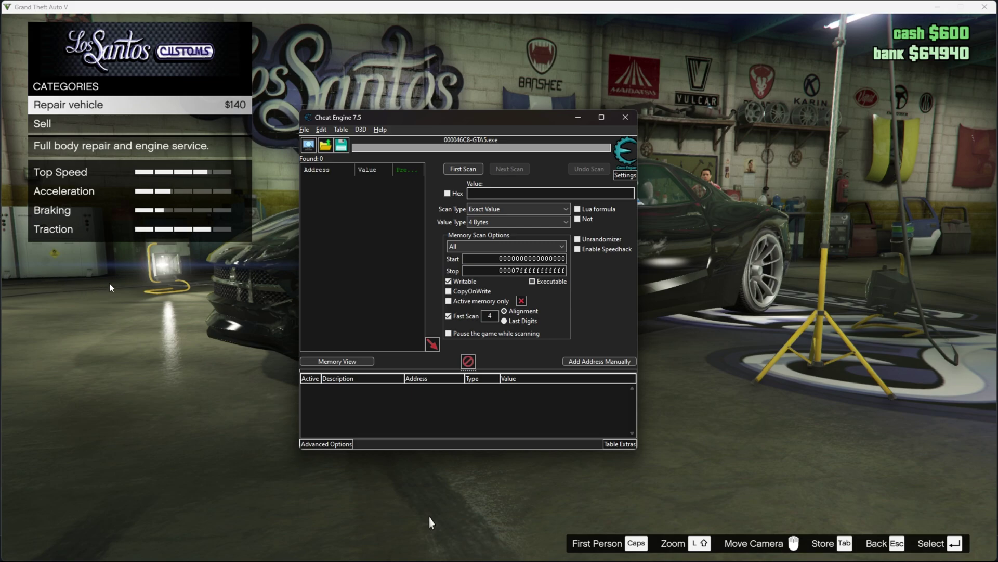
left_click(233, 252)
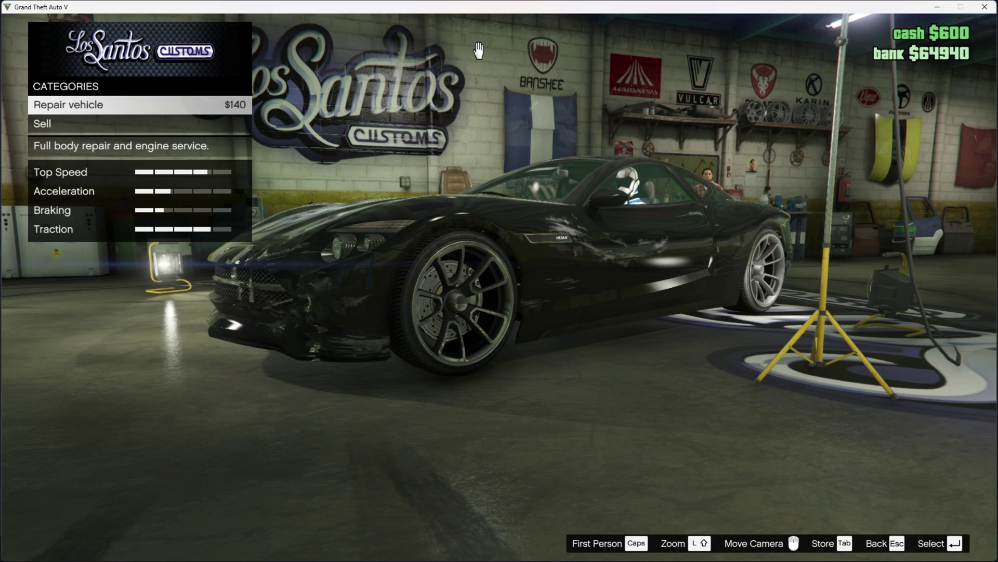
left_click(94, 128)
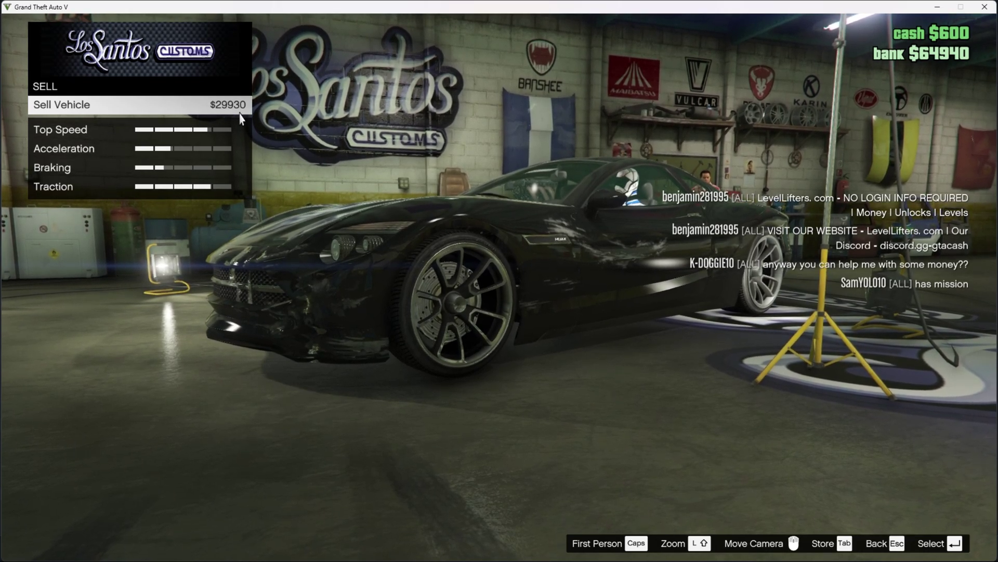
key("super")
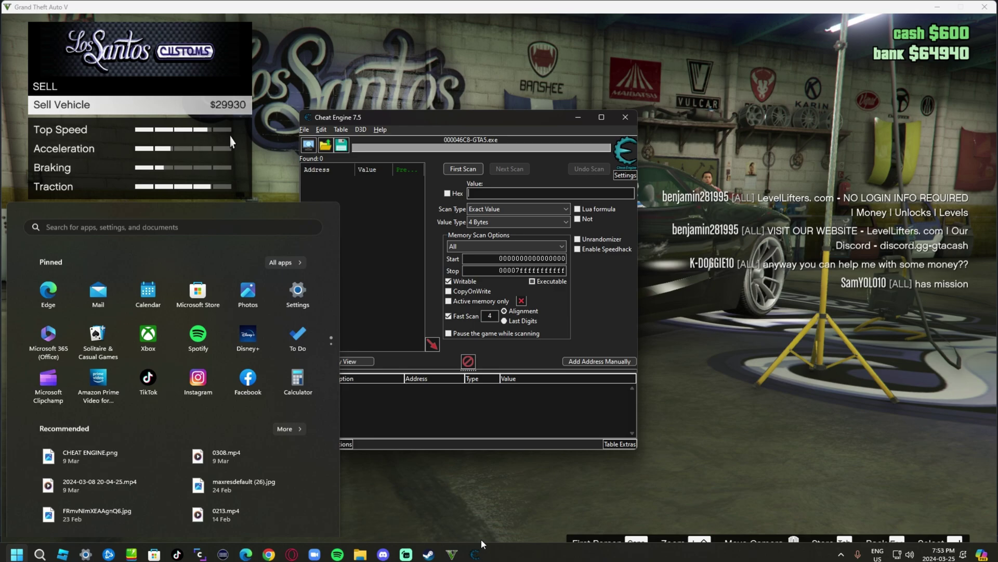
left_click(502, 224)
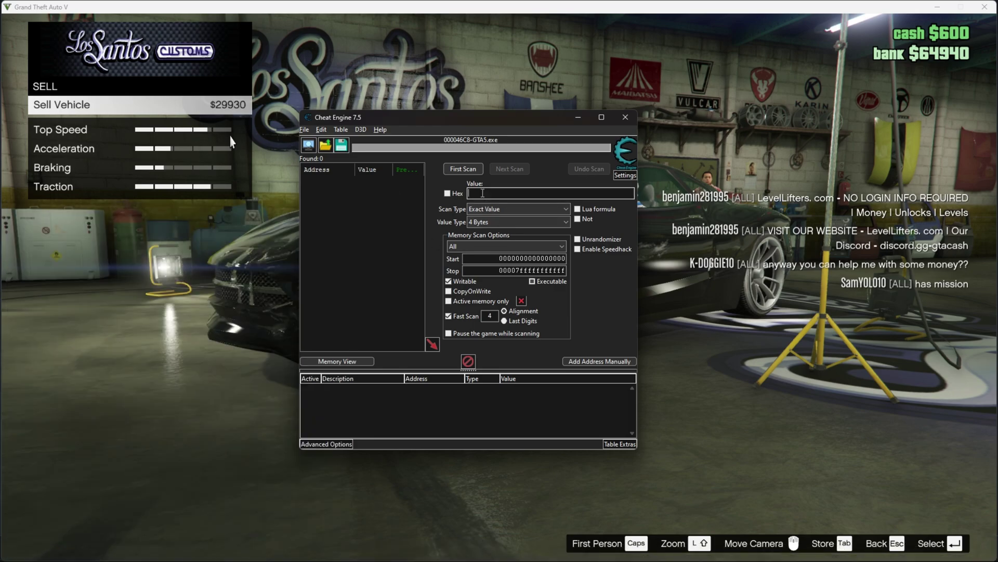
Step: Attach Cheat Engine to GTA5.exe and run a first scan for 29930, finding 47 addresses
left_click(315, 147)
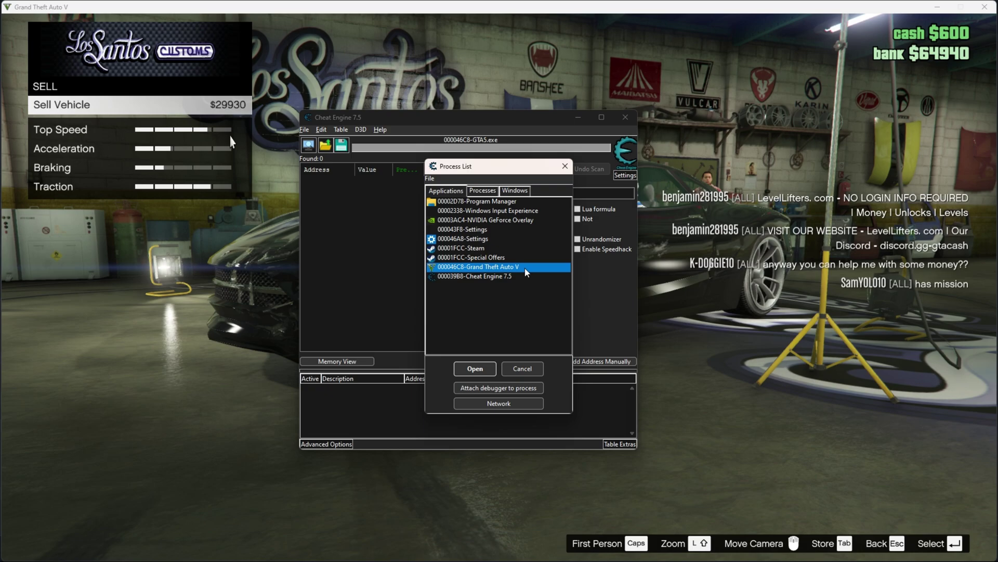
left_click(480, 368)
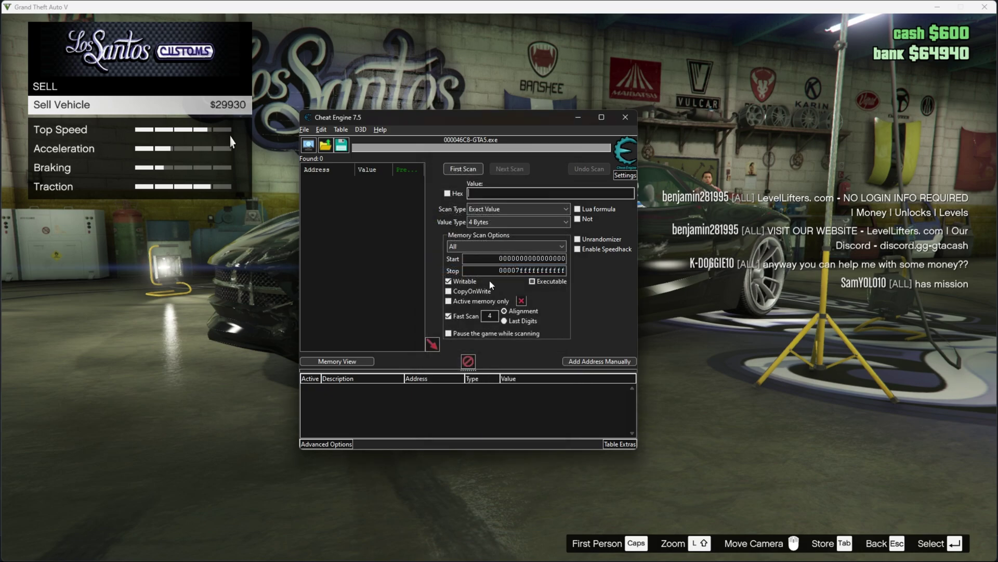
left_click(509, 193)
type("0")
left_click(464, 169)
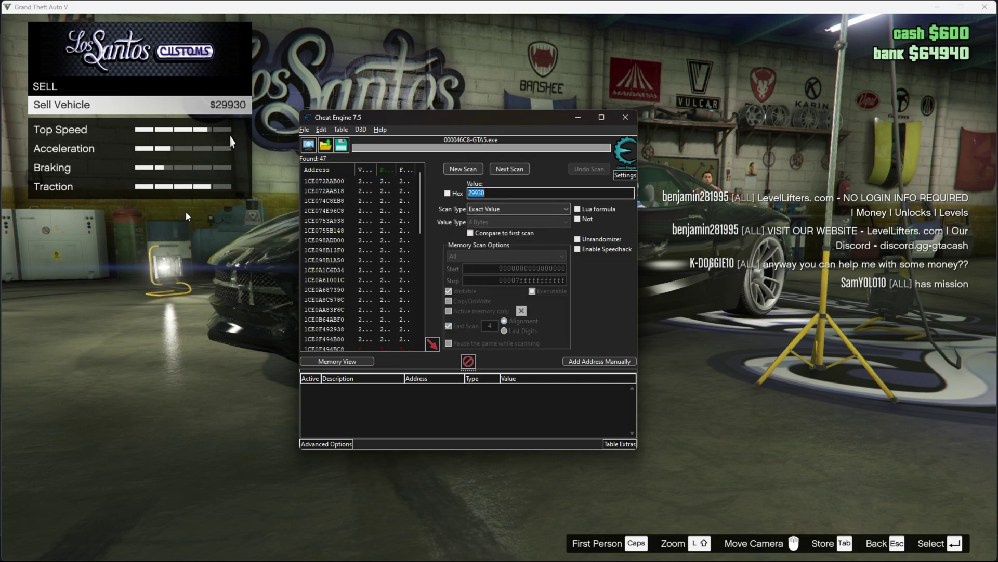
left_click(216, 260)
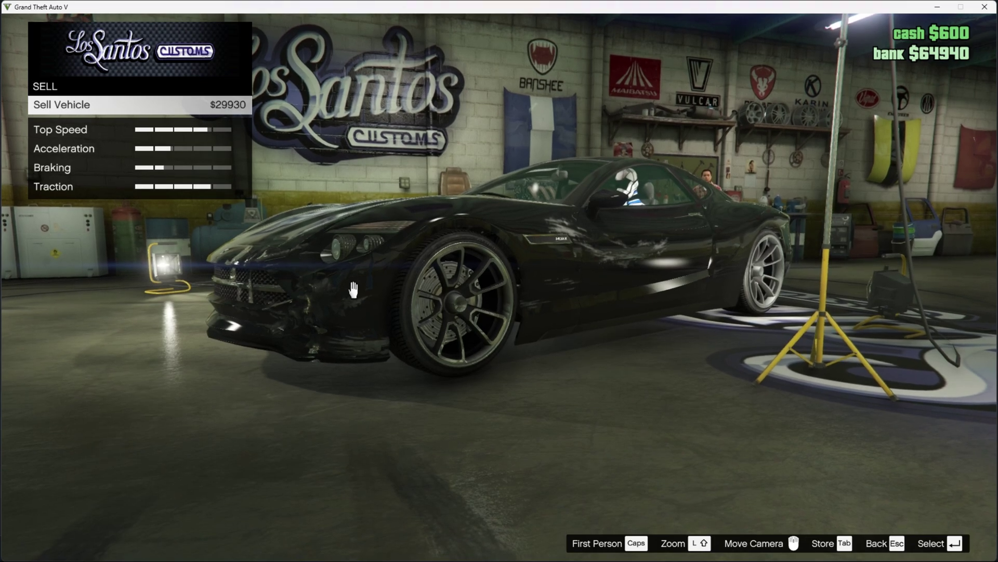
Step: Repair the Khamelion for $140, raising its sell price to $30000
key("Escape")
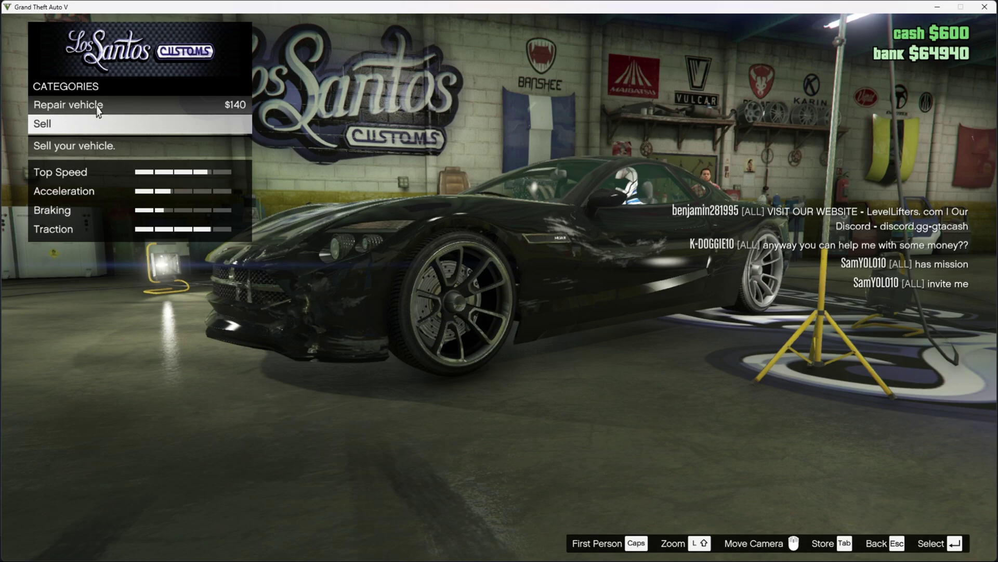
left_click(98, 108)
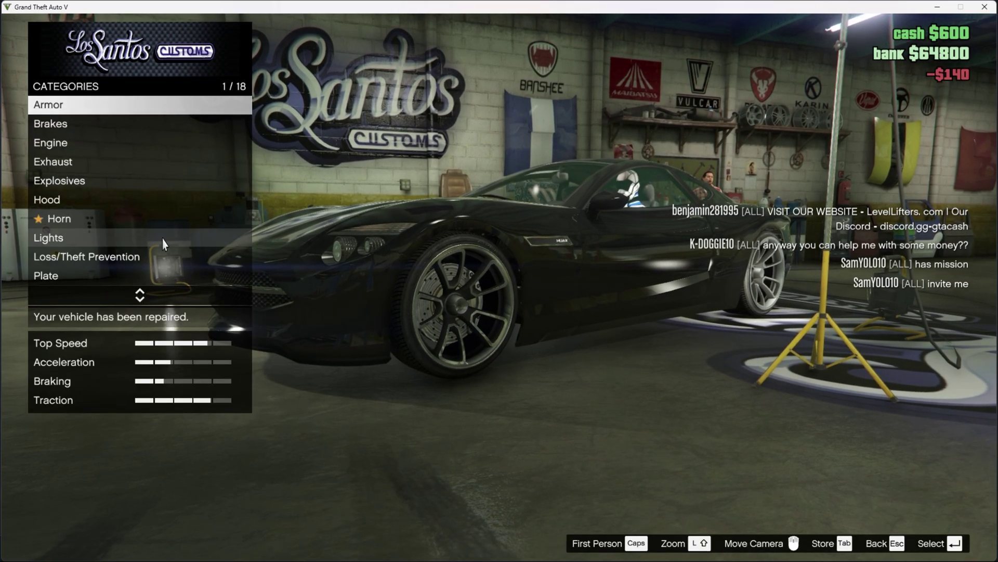
scroll(163, 242, "down", 9)
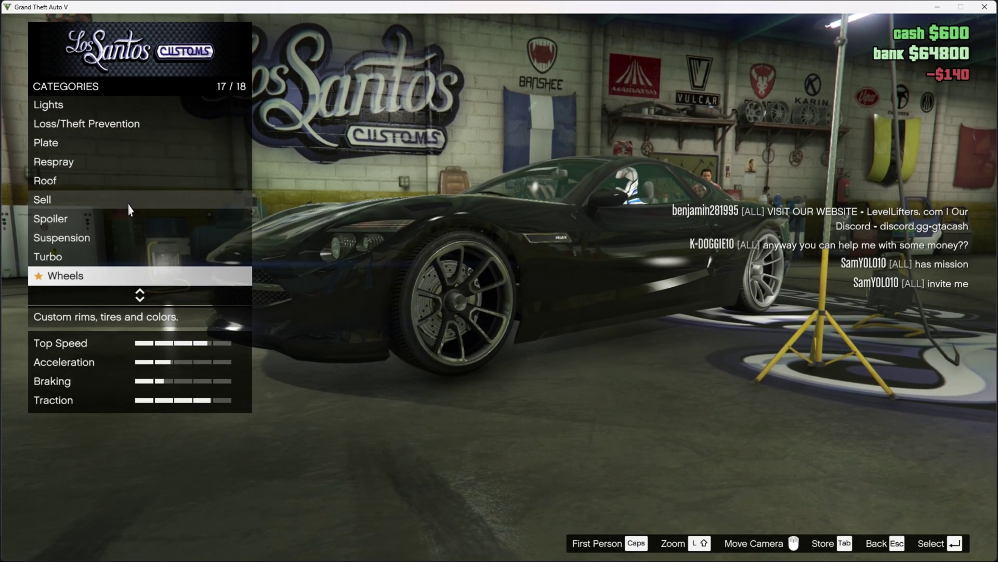
left_click(130, 209)
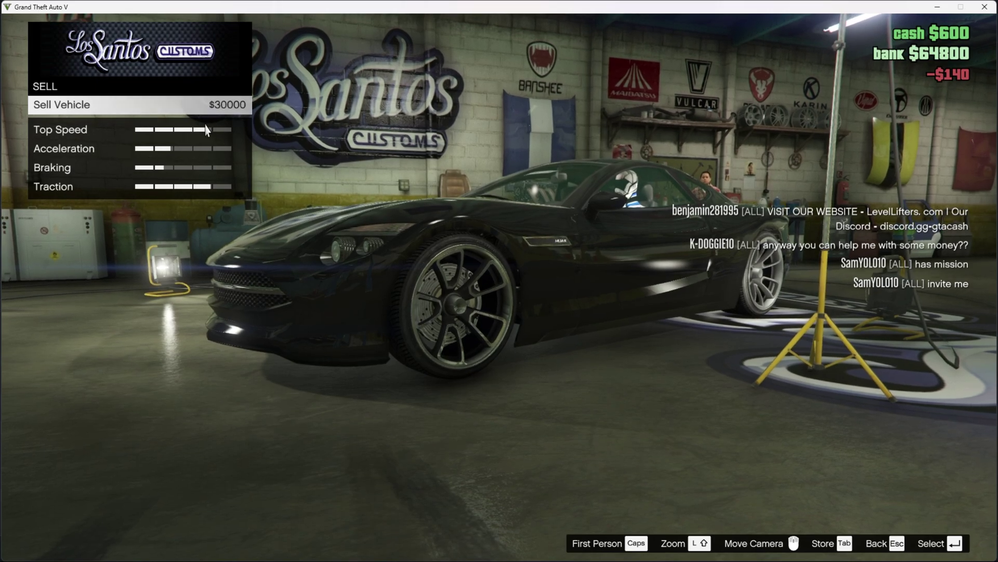
key("super")
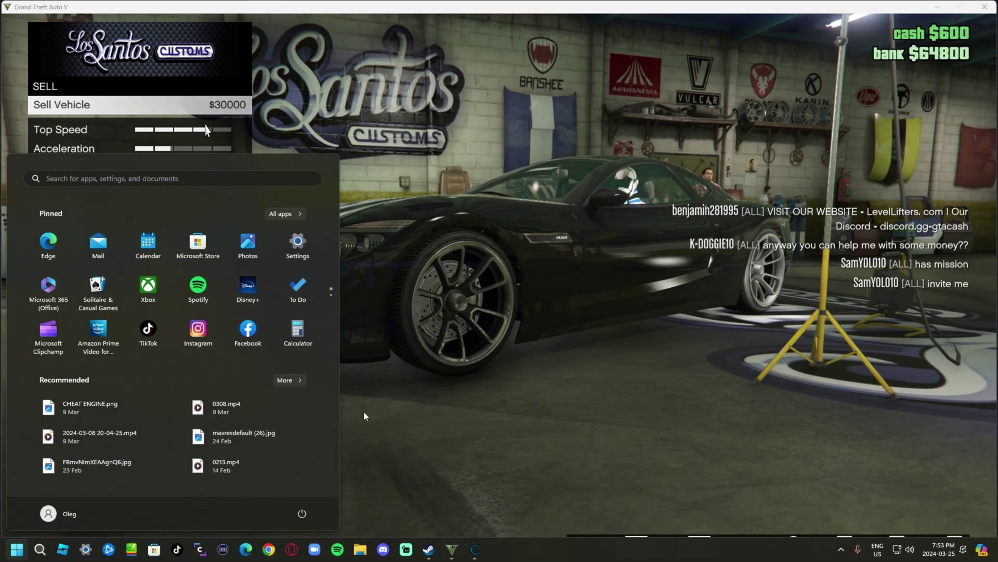
Step: Run a Next Scan for 30000, narrowing 47 addresses down to 20
left_click(475, 549)
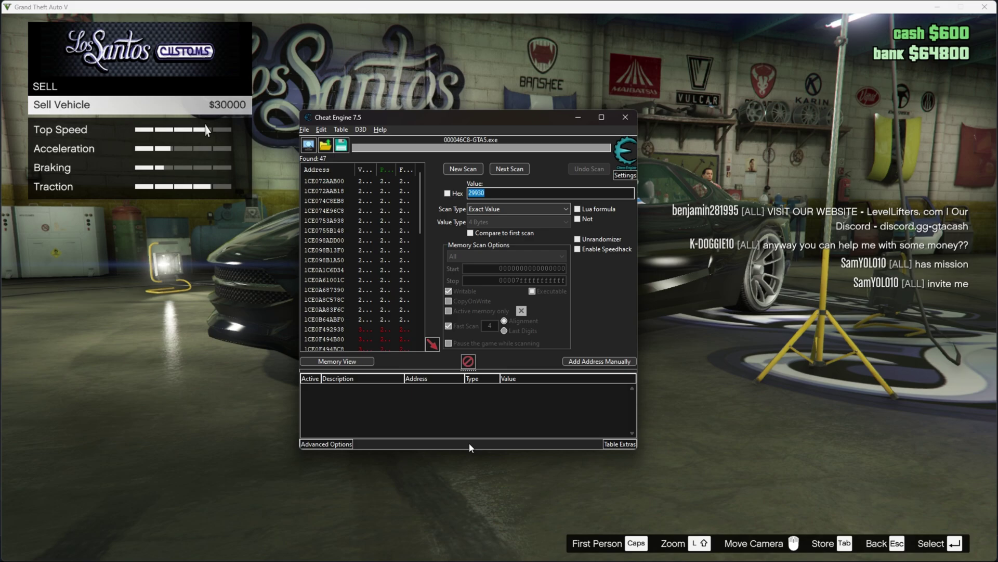
key("BackSpace")
type("30000")
left_click(508, 174)
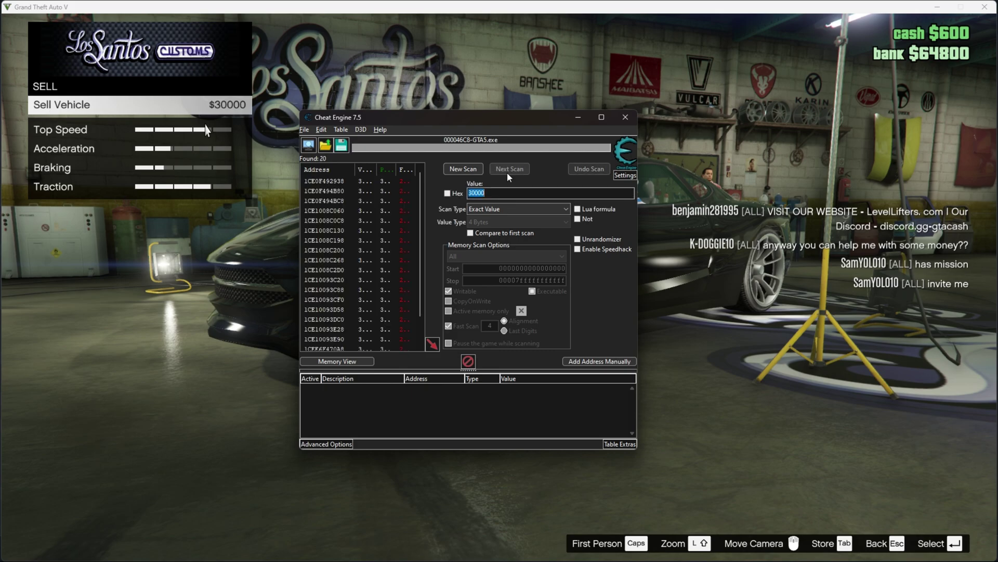
Step: Add the first seven found addresses (through …C198) to the address table
double_click(336, 181)
double_click(339, 191)
double_click(341, 201)
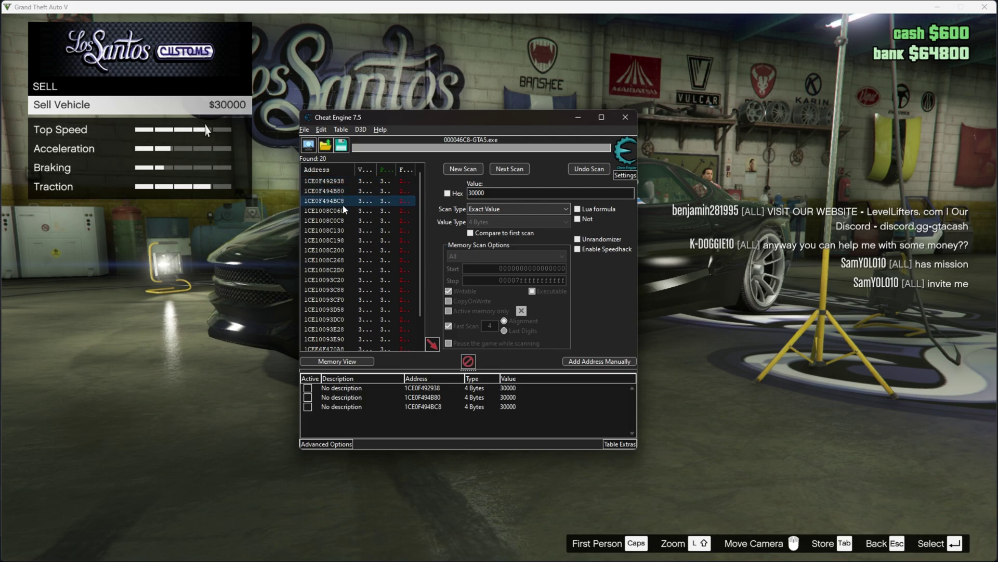
double_click(343, 211)
double_click(343, 220)
double_click(344, 230)
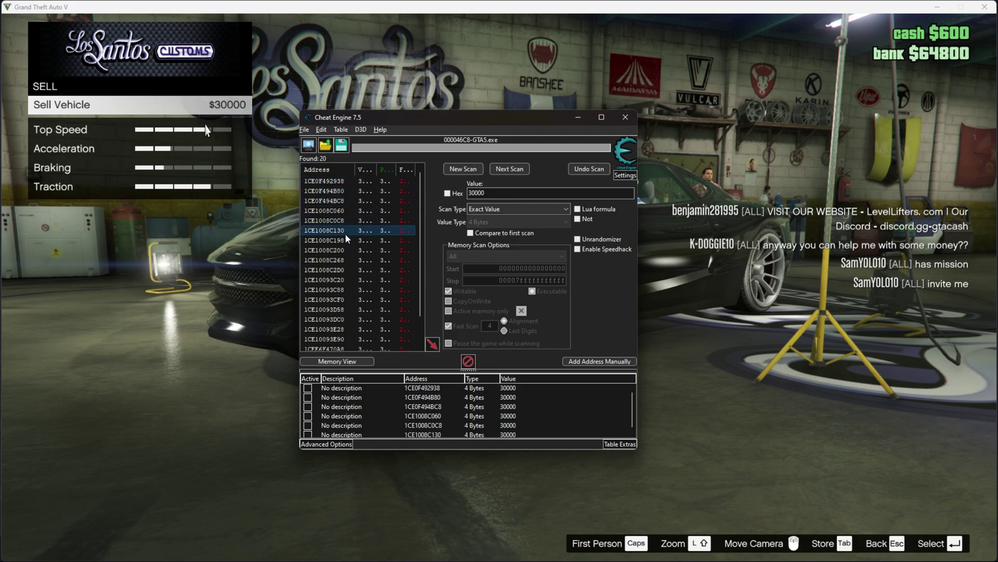
double_click(345, 239)
Step: Add the remaining thirteen found addresses, ending with GTA5.exe+26AEC00, to the address table
scroll(346, 240, "down", 1)
double_click(344, 220)
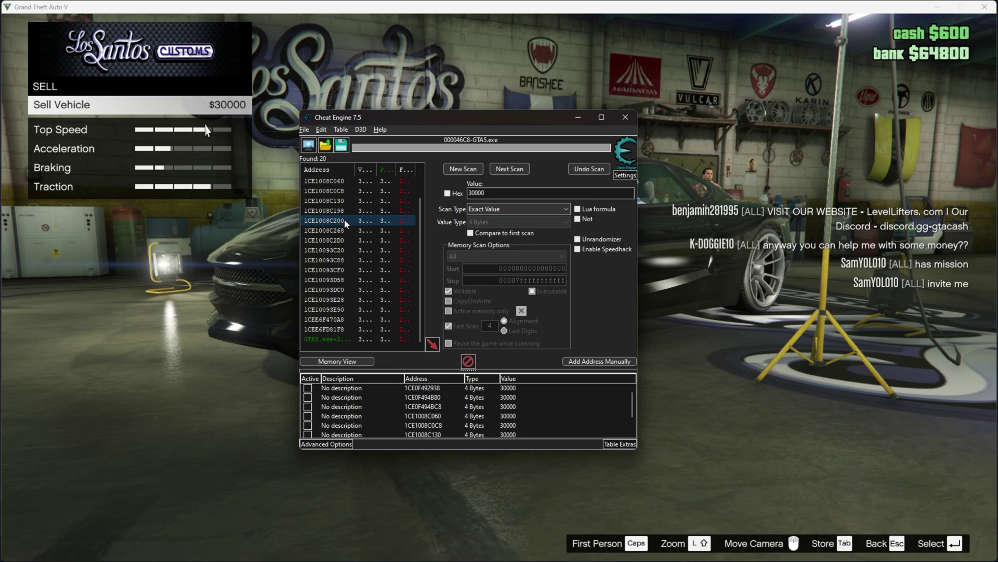
double_click(344, 230)
double_click(345, 240)
double_click(344, 249)
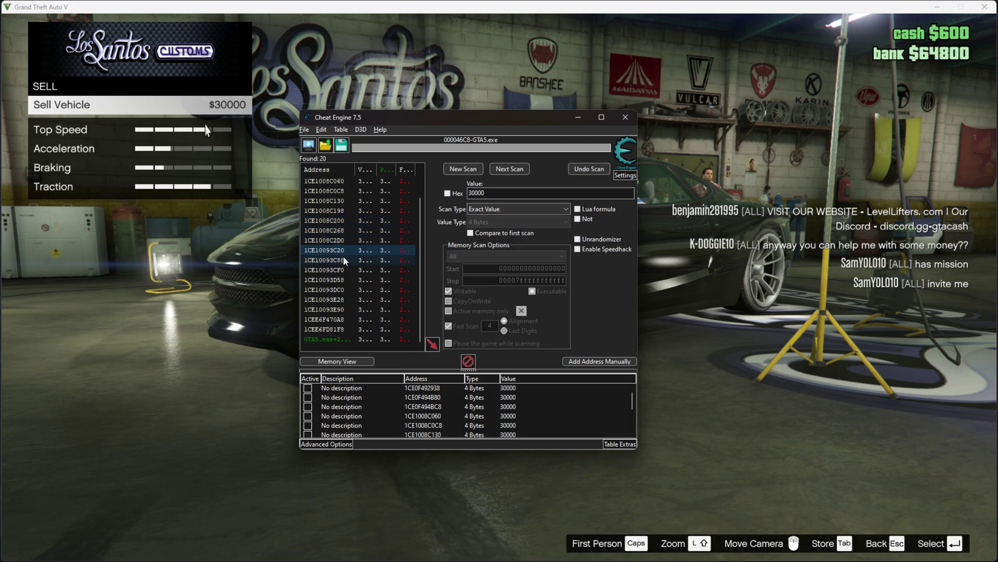
double_click(343, 258)
double_click(342, 269)
double_click(342, 280)
double_click(341, 289)
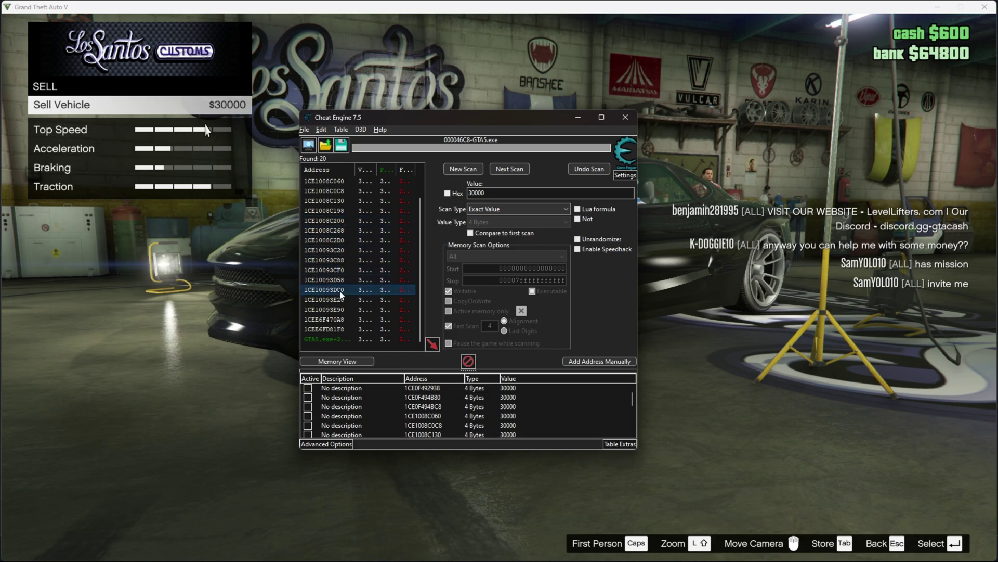
double_click(341, 300)
double_click(341, 310)
double_click(341, 320)
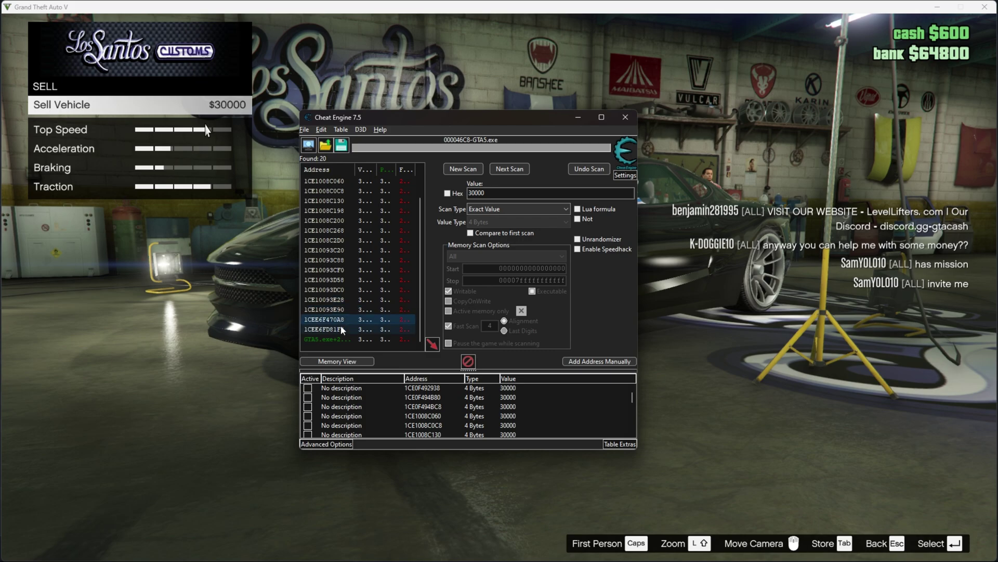
double_click(341, 326)
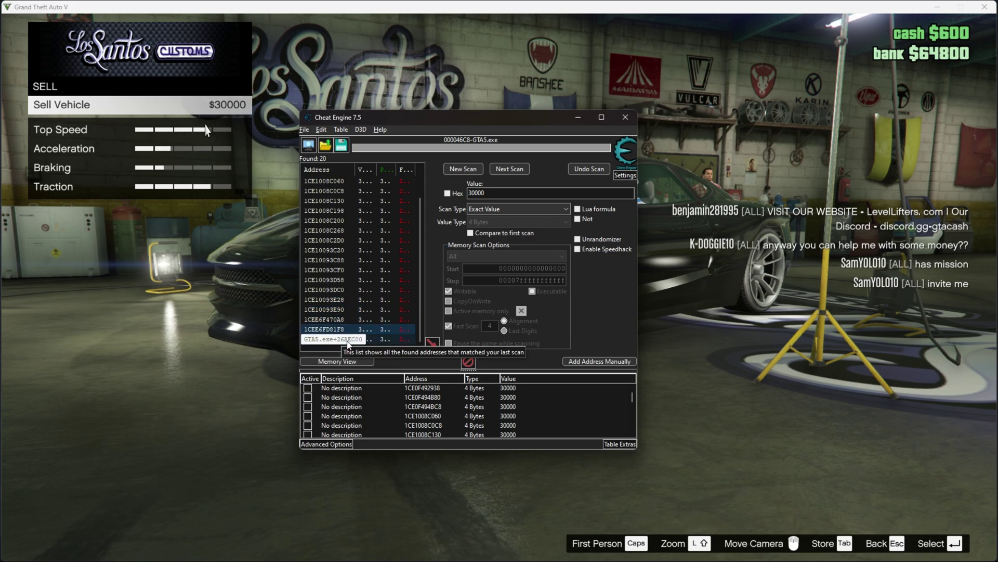
double_click(347, 340)
scroll(535, 403, "down", 4)
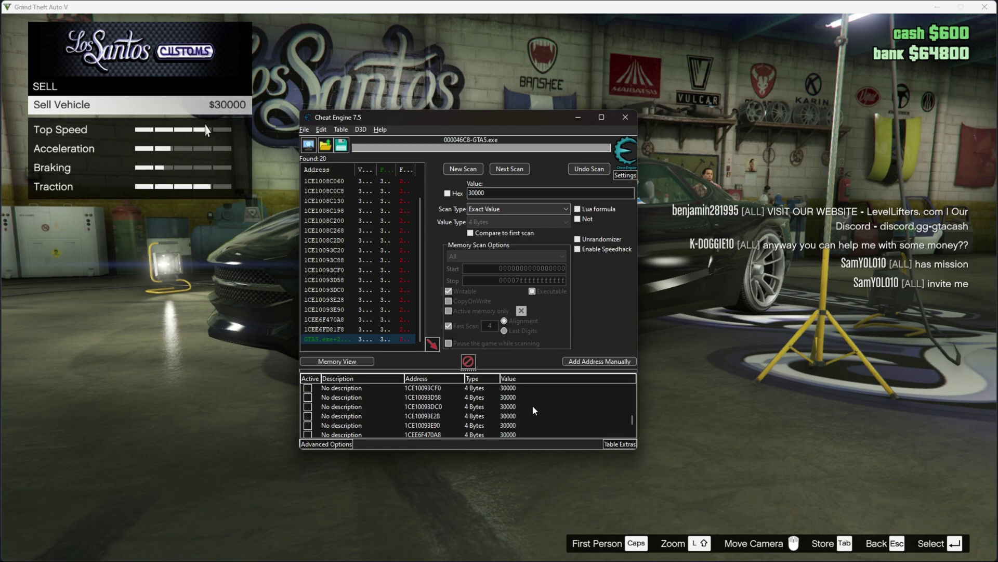
scroll(530, 406, "up", 4)
Step: Select all 20 candidate records in the address table with Ctrl+A
left_click(439, 398)
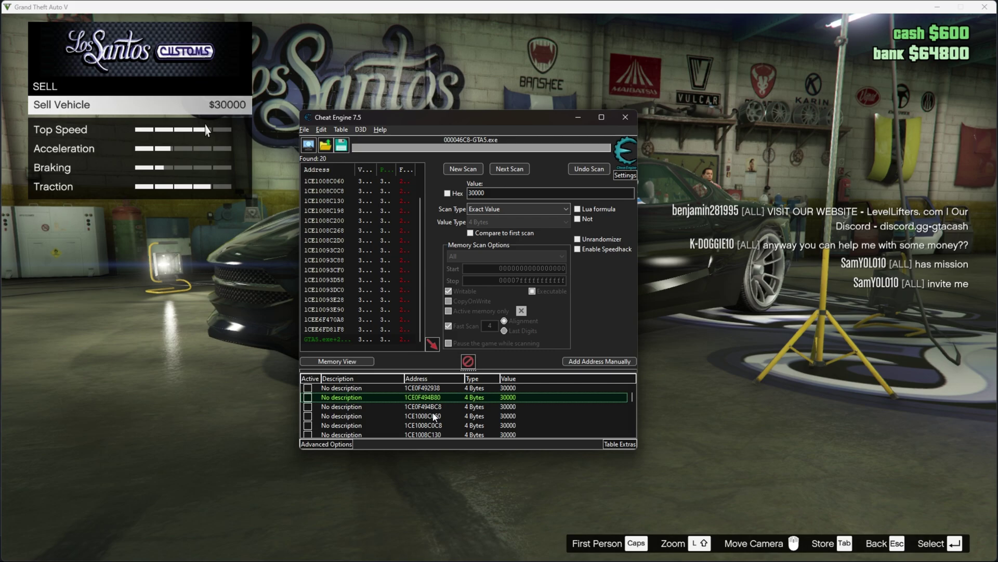
key("ctrl+a")
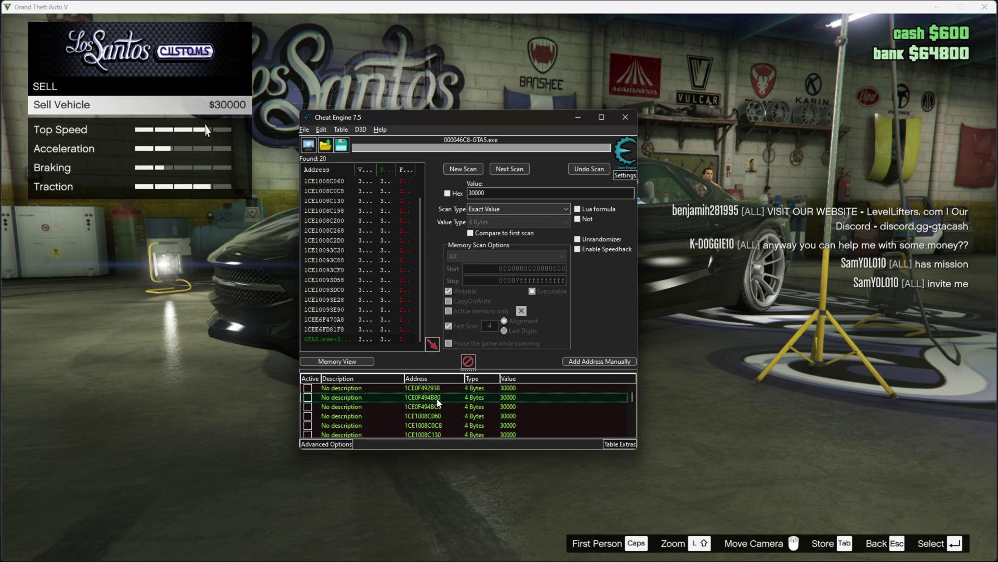
Step: Change the value of all selected records from 30000 to 500000
right_click(439, 402)
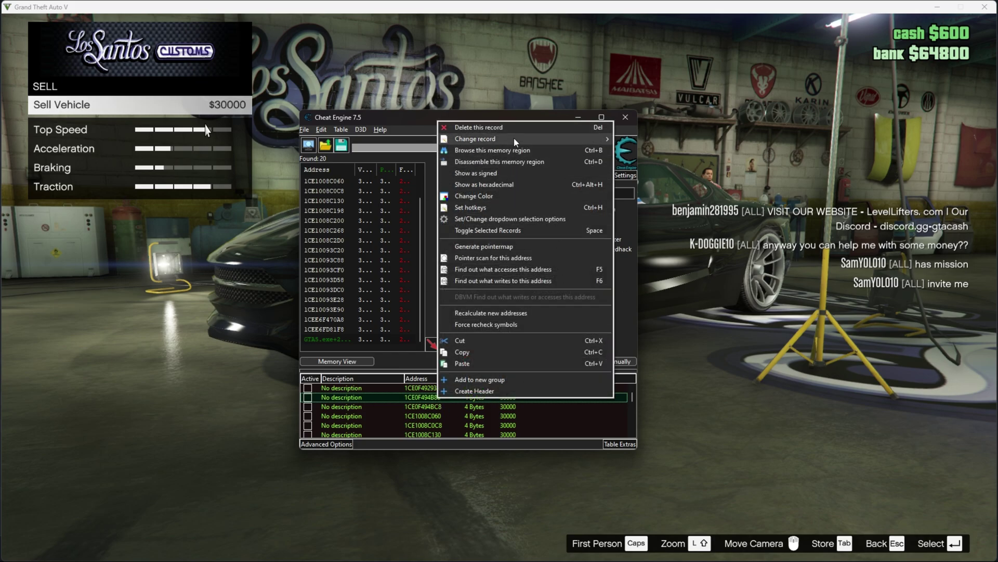
mouse_move(514, 138)
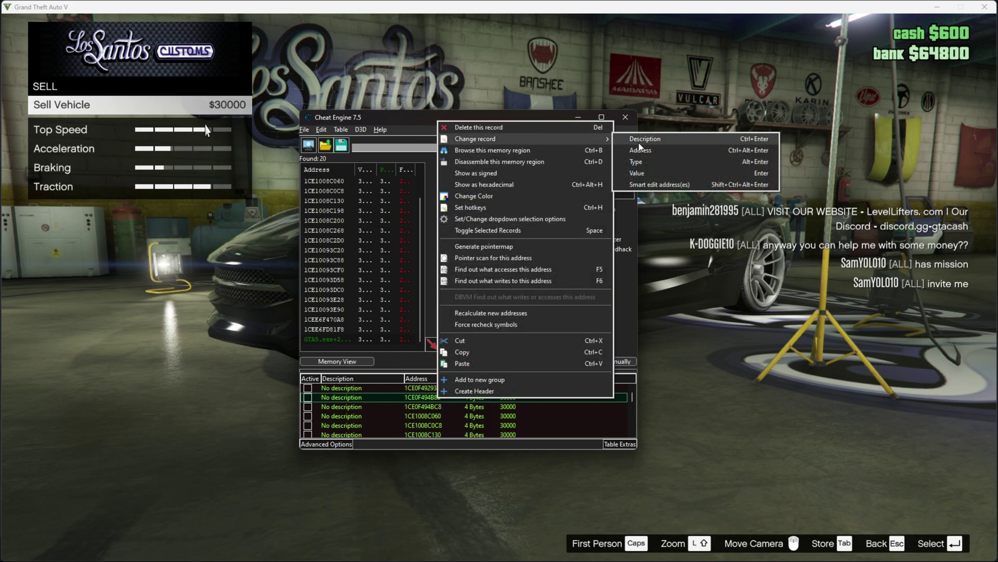
left_click(657, 174)
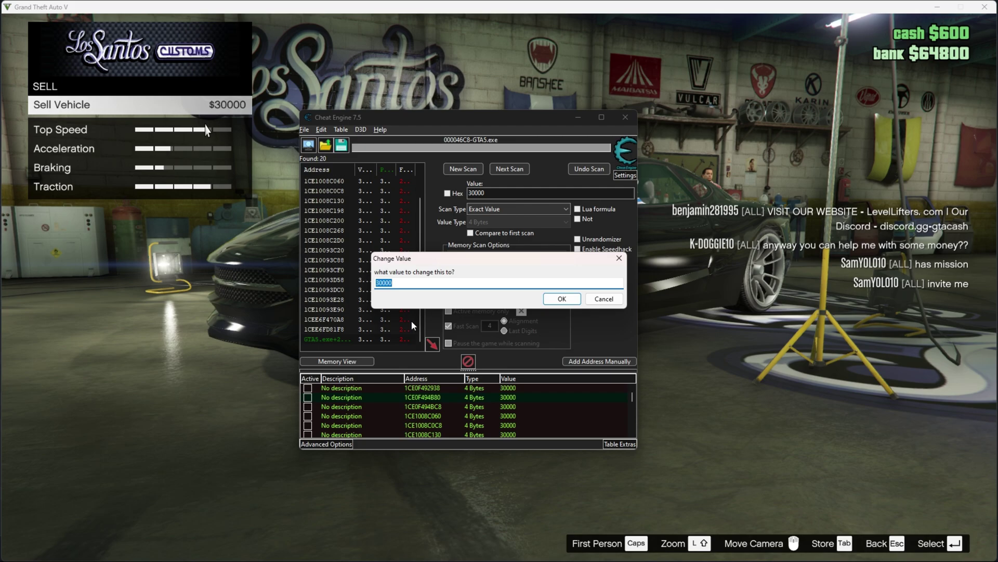
key("BackSpace")
type("50000")
left_click(565, 300)
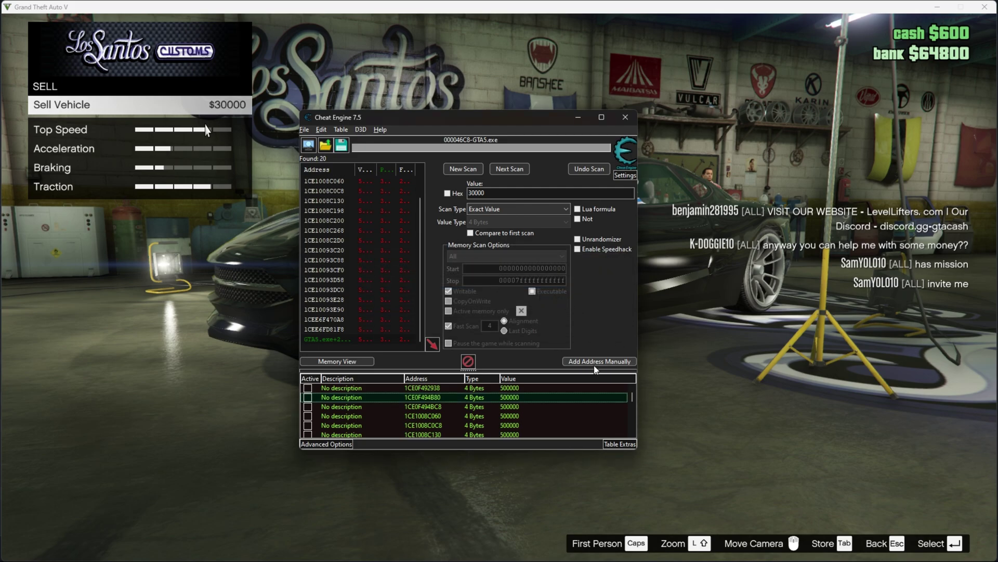
Step: Sell the Khamelion for $500000, bringing the bank balance to $564800
left_click(191, 273)
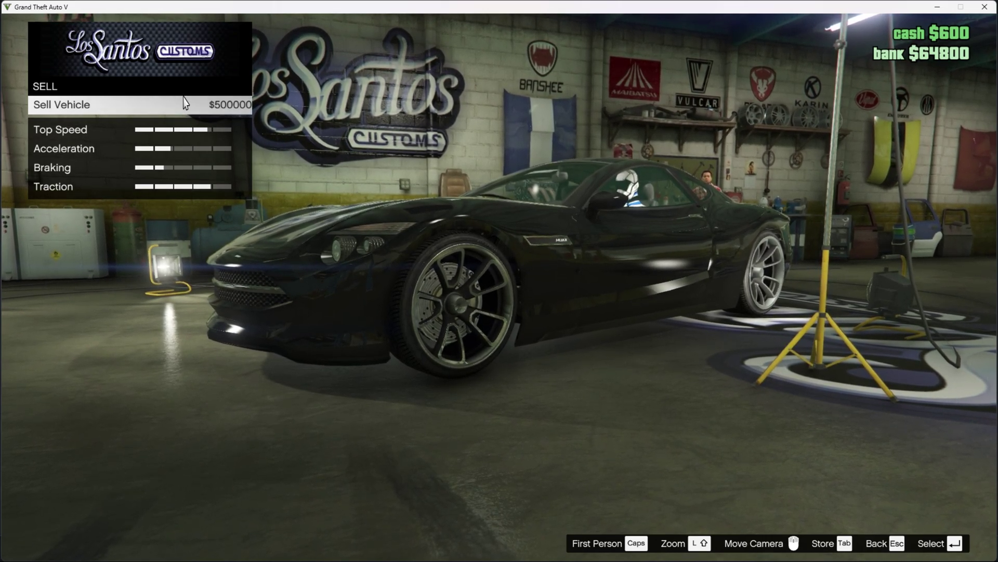
left_click(186, 103)
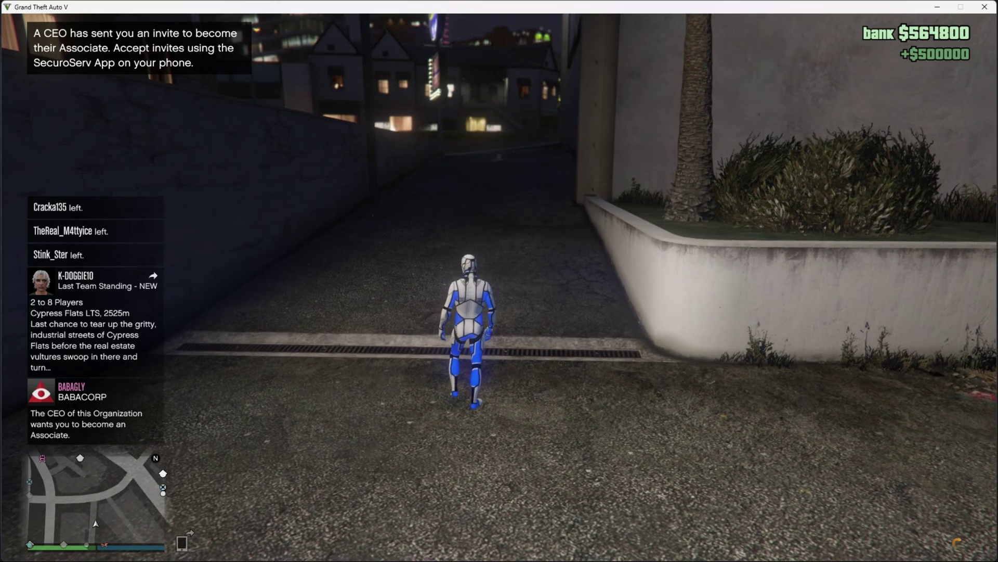
Step: Exit the sale screen and walk the character into the alley outside Los Santos Customs
key("w")
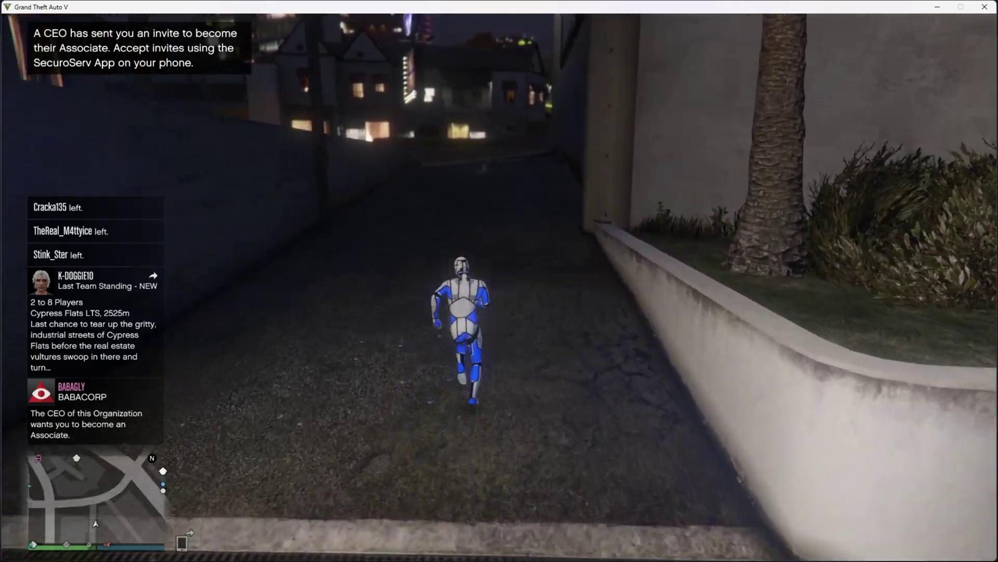
mouse_move(499, 281)
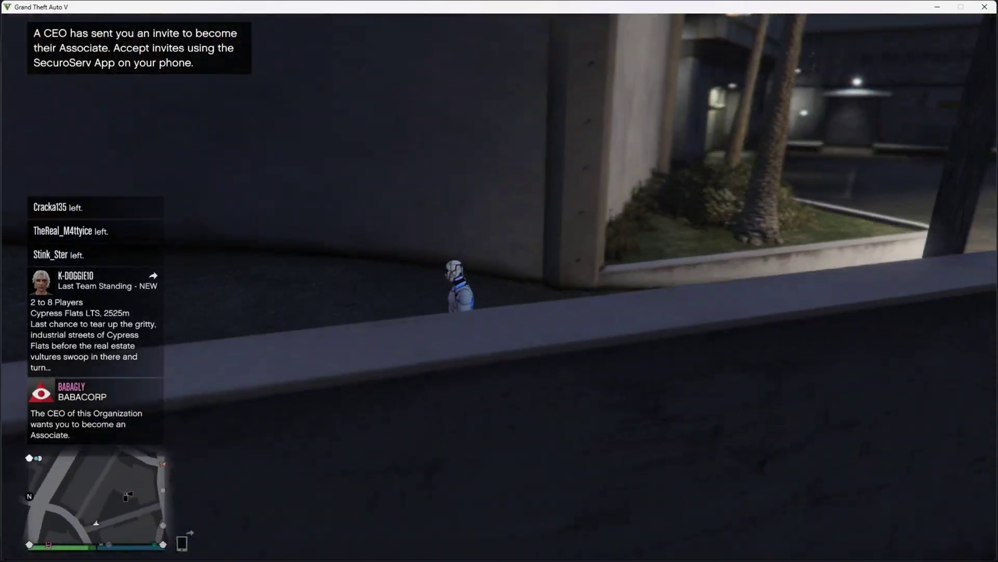